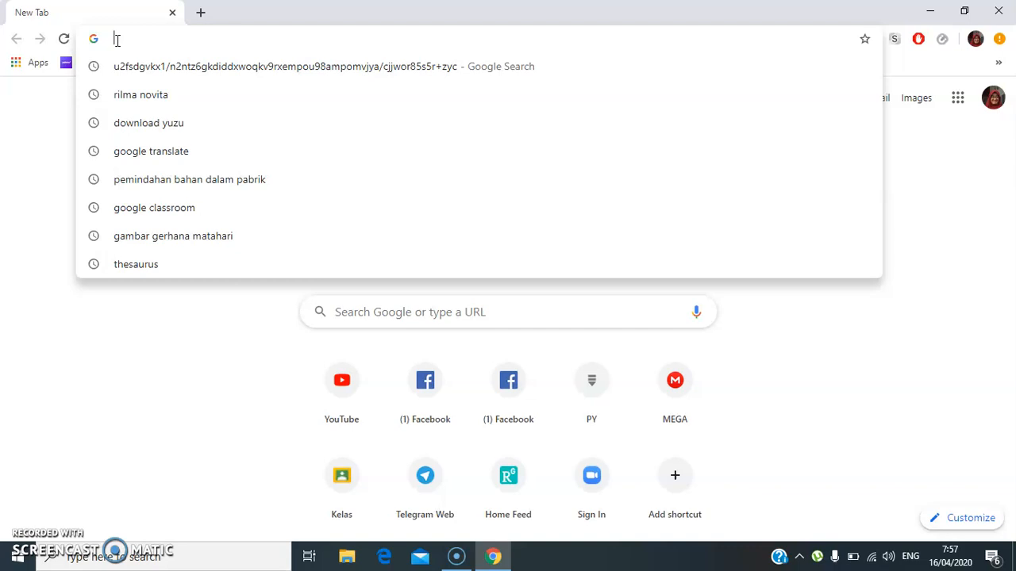
Step: Search the web for "google classroom" and open the Google Classroom site from the results
type("g")
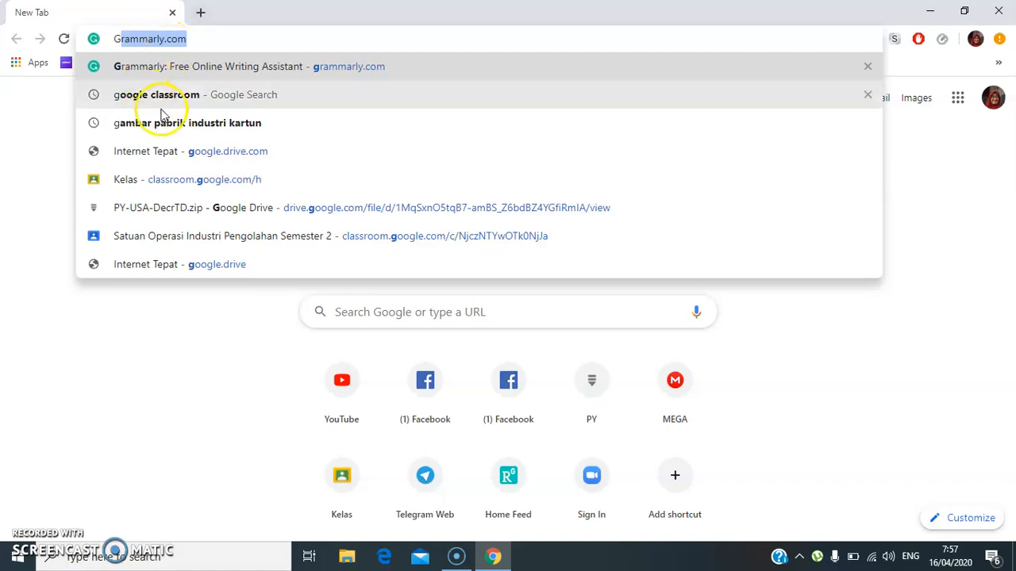
left_click(198, 104)
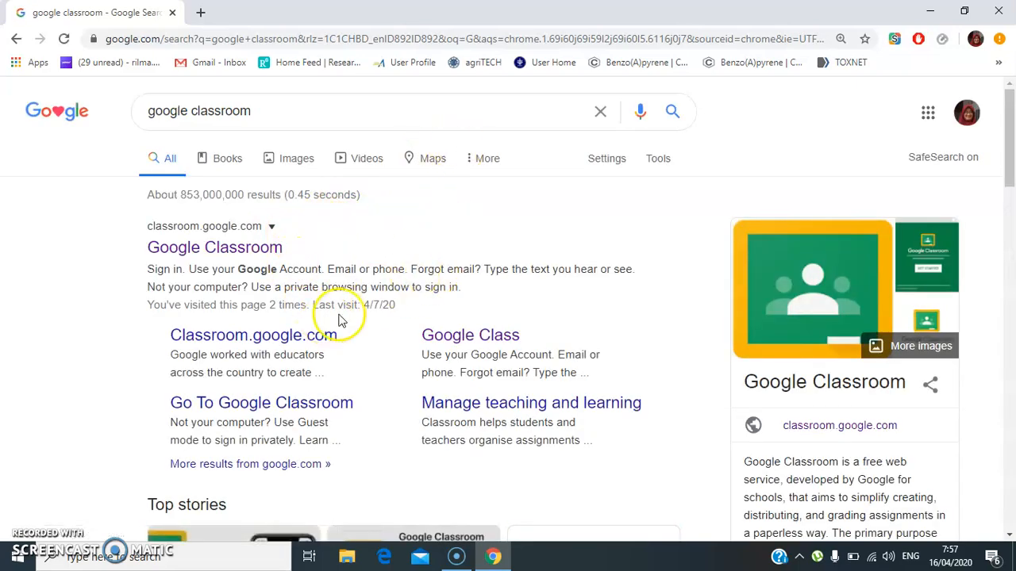
left_click(235, 251)
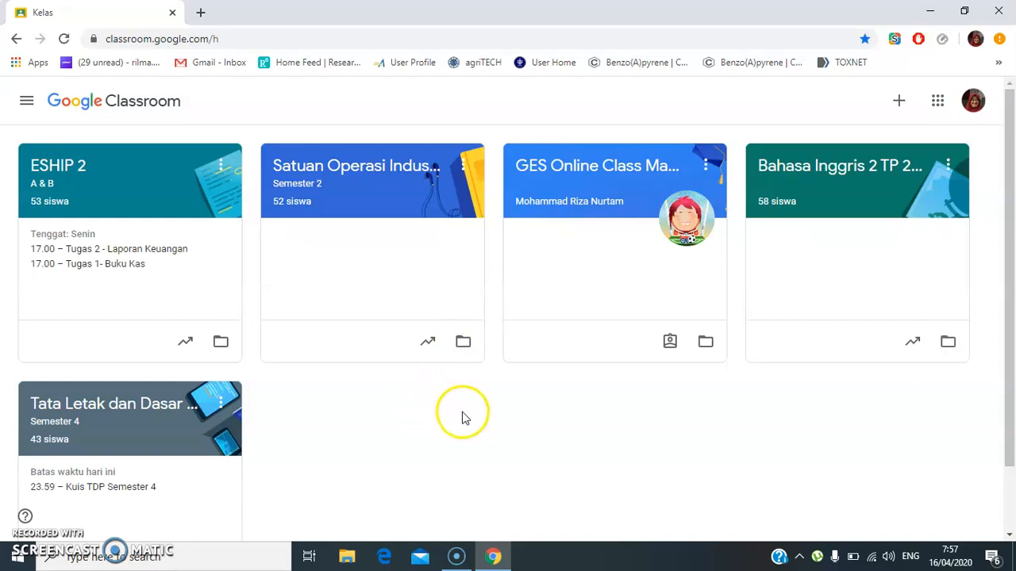
Step: Start a new assignment (Tugas) in the classwork of the class Tata Letak dan Dasar Rancangan Pabrik
left_click(143, 403)
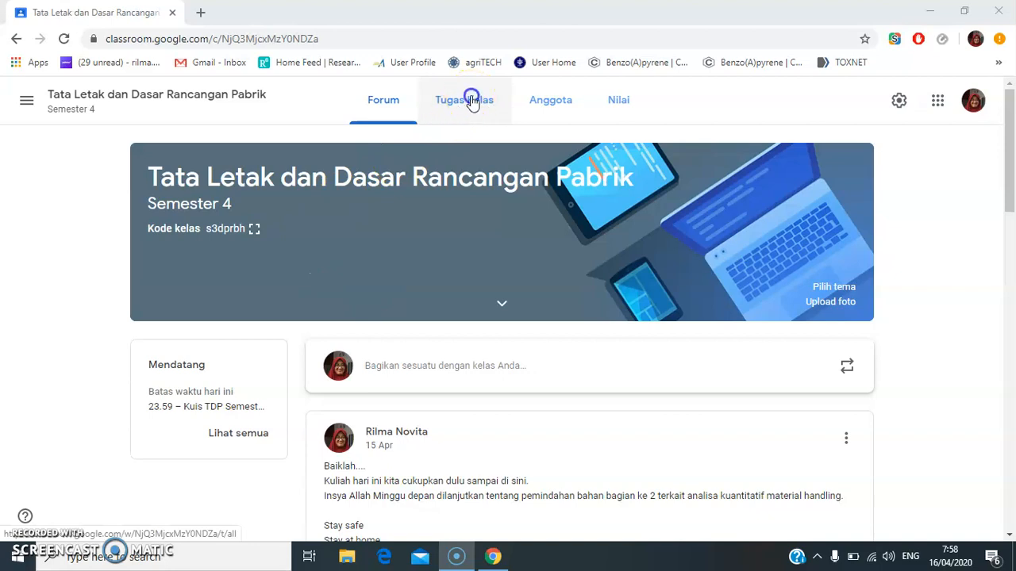
left_click(472, 102)
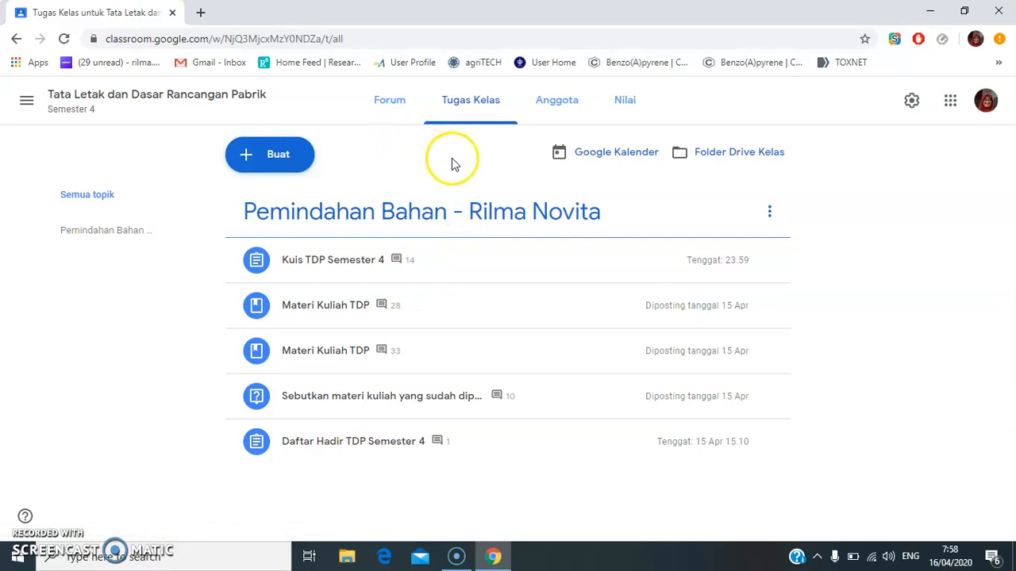
left_click(279, 155)
left_click(306, 222)
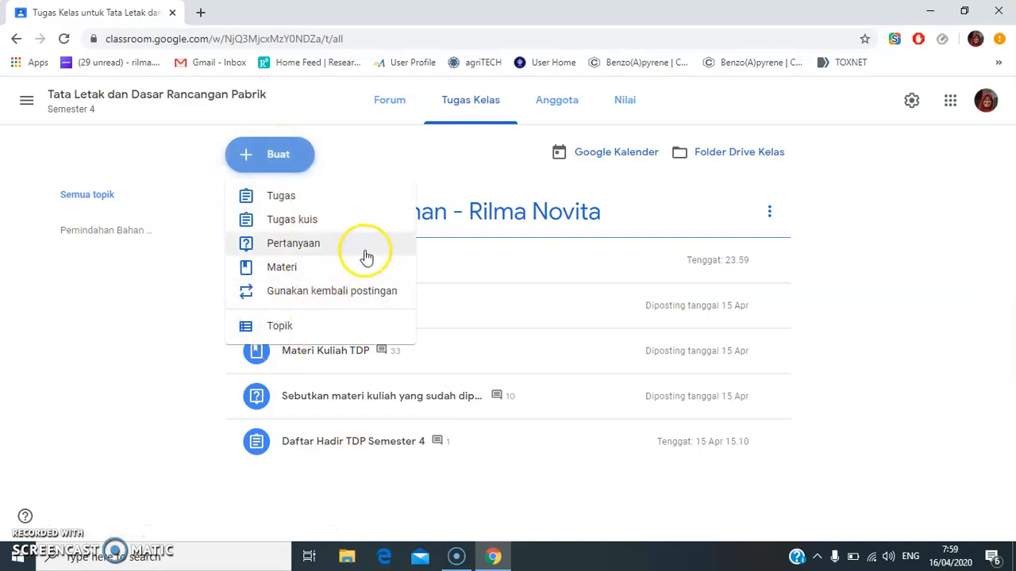
left_click(284, 197)
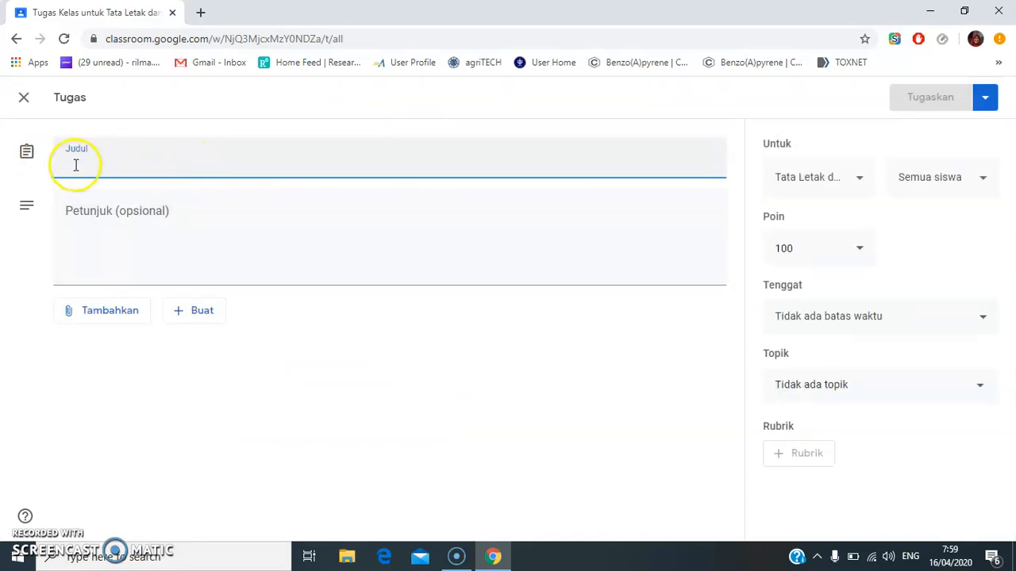
Step: Title the assignment "Daftar Hadir Labor TDP" and enter the instructions "1. Daftar hadir diisi pada jam praktek" and "2. Tidak perlu memberi komentar"
type("D")
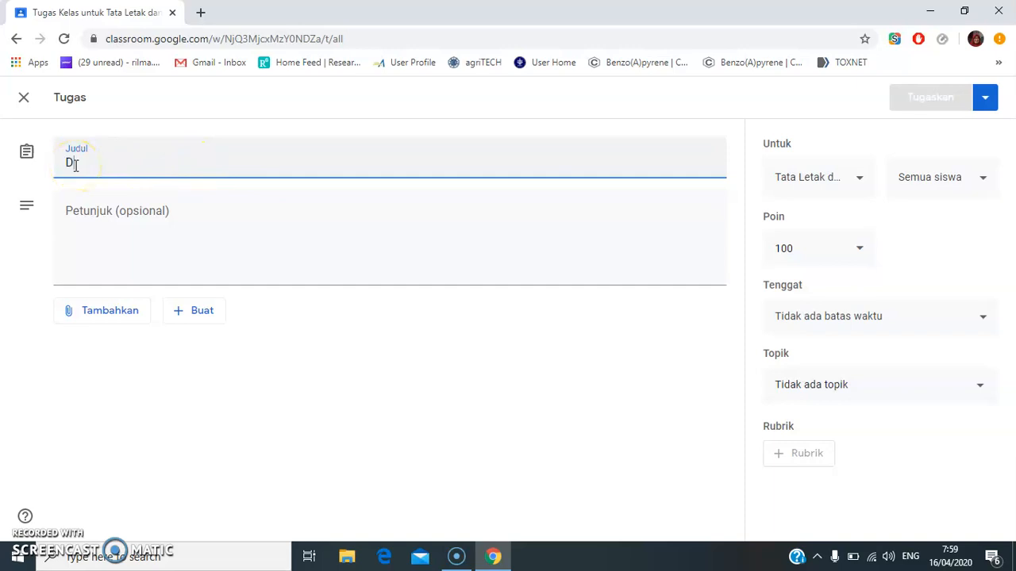
type("aftar Hadir Labor TDP")
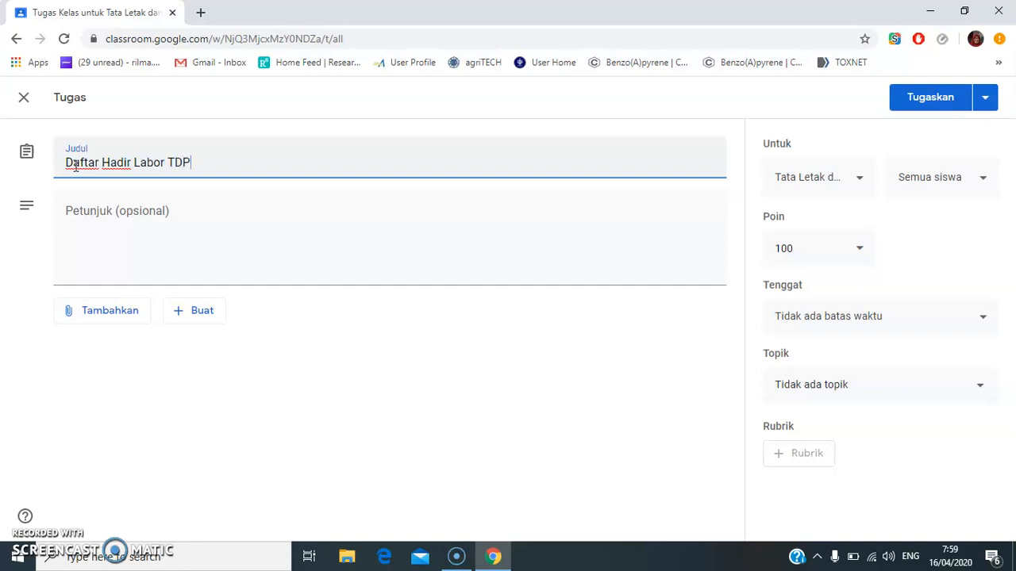
left_click(87, 231)
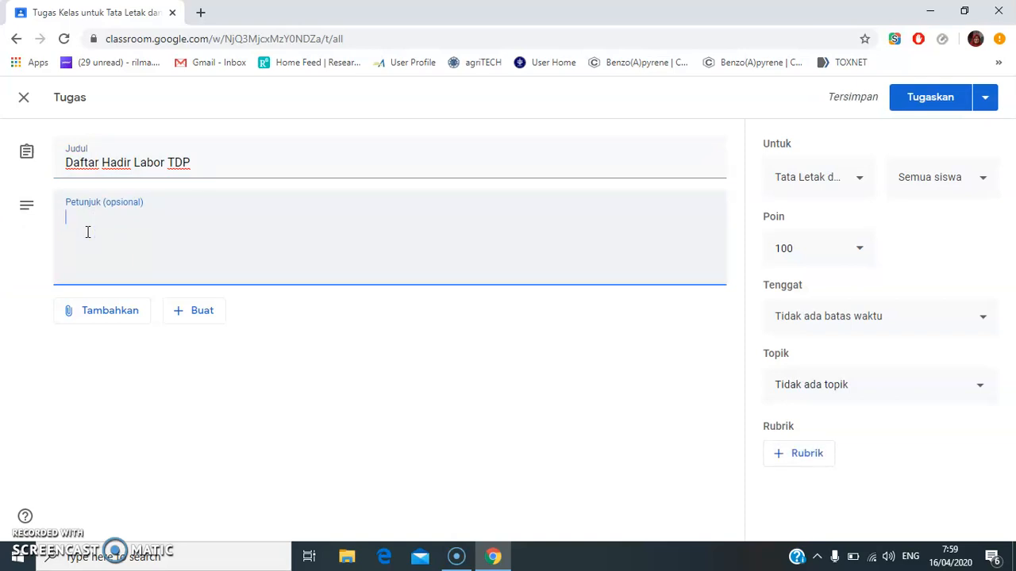
type("1. Daftar hadir diisi pada jam pra")
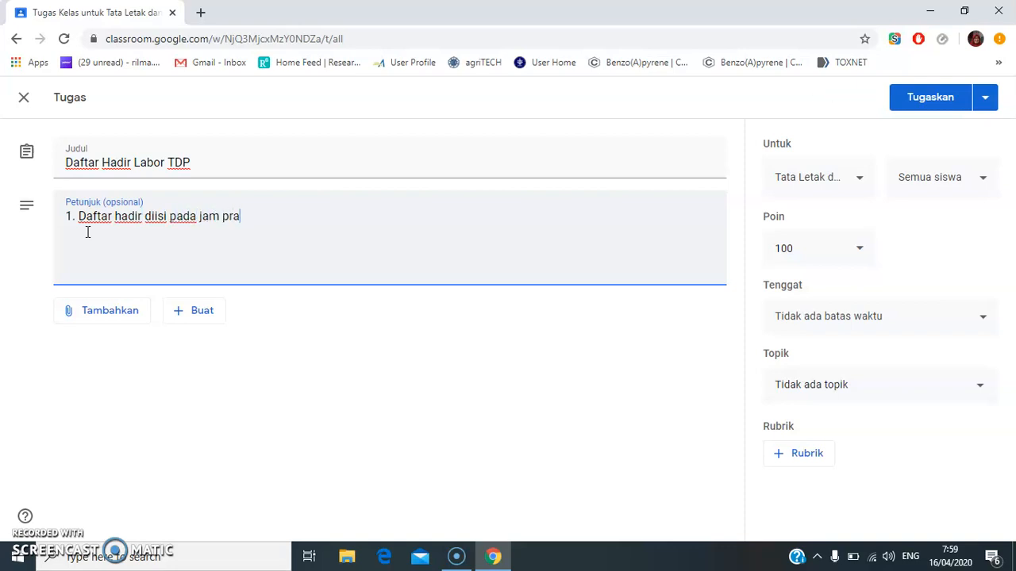
type("ktek")
key("Return")
type("Tidak perlu memberi komentar")
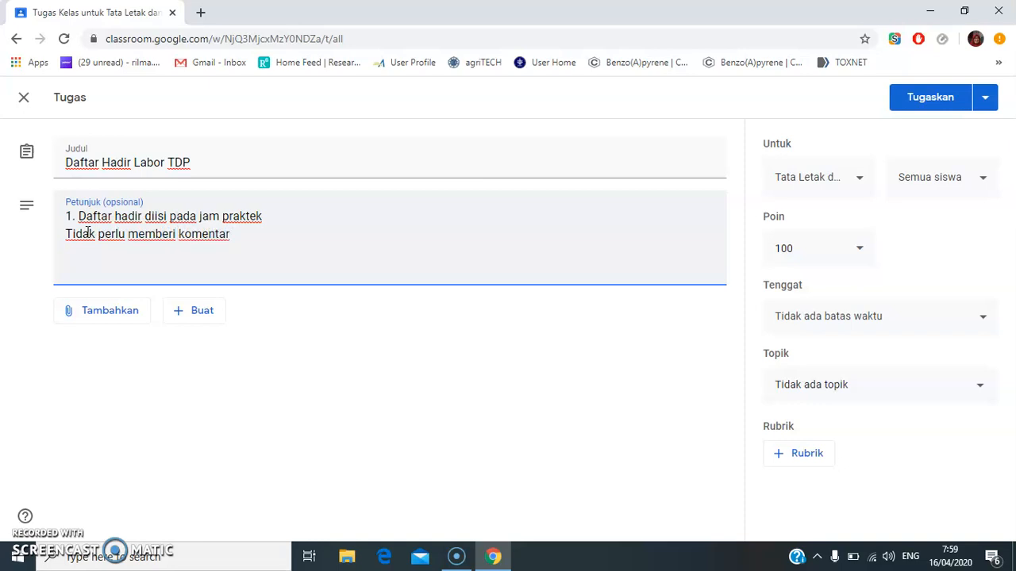
left_click(64, 234)
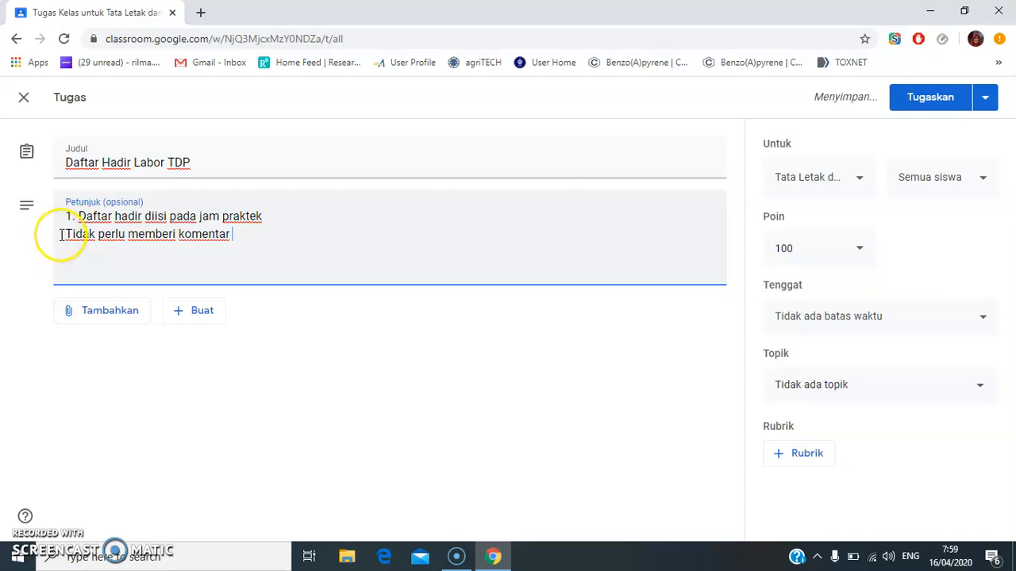
type("2.")
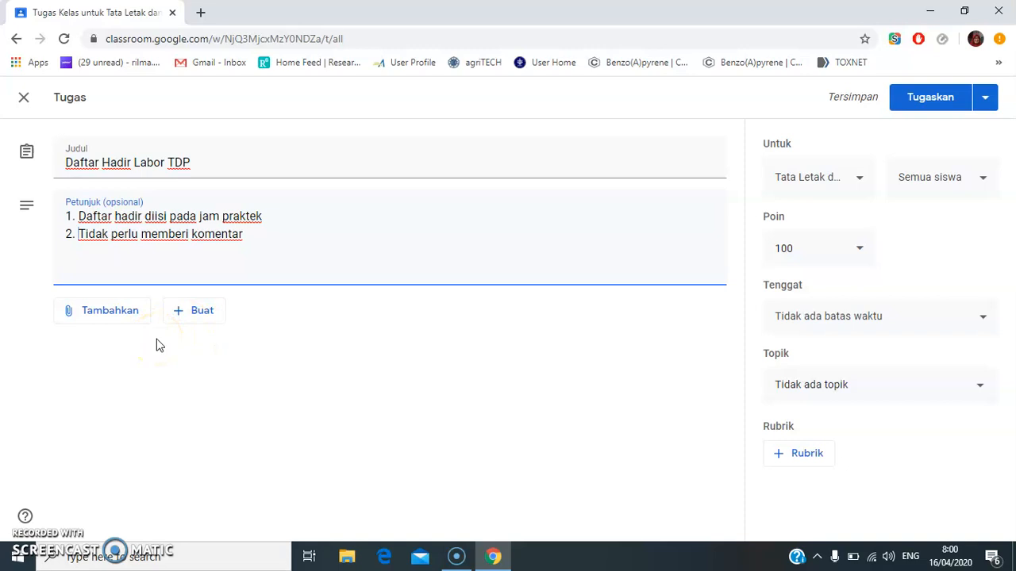
Step: Create a new form (Formulir) as an attachment to the assignment
left_click(93, 316)
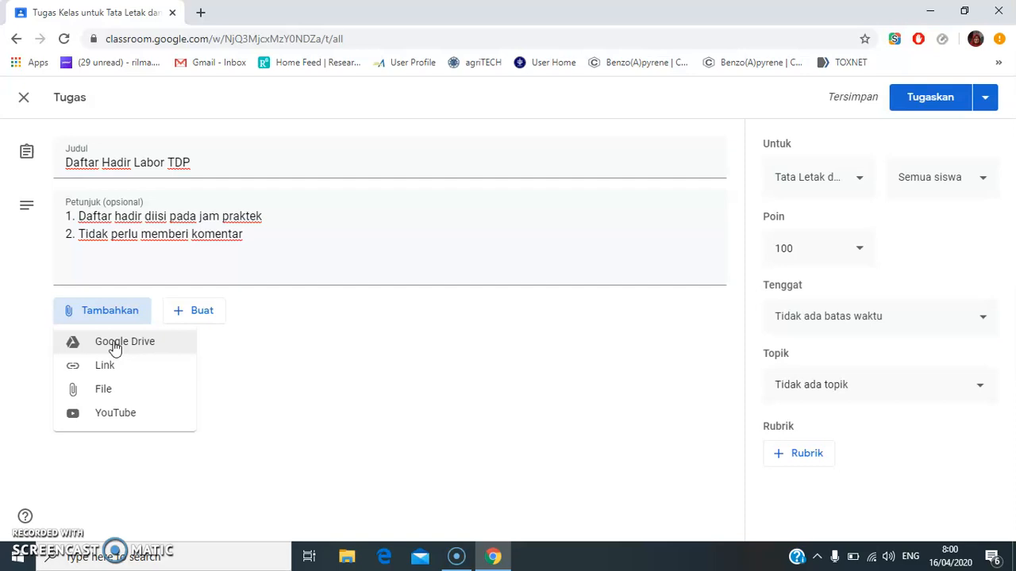
left_click(200, 312)
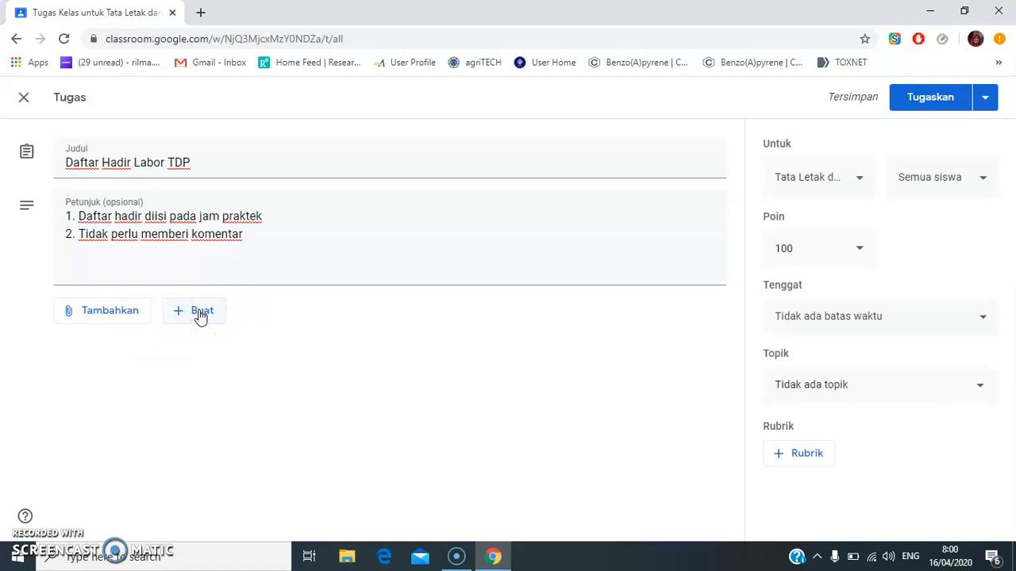
left_click(200, 313)
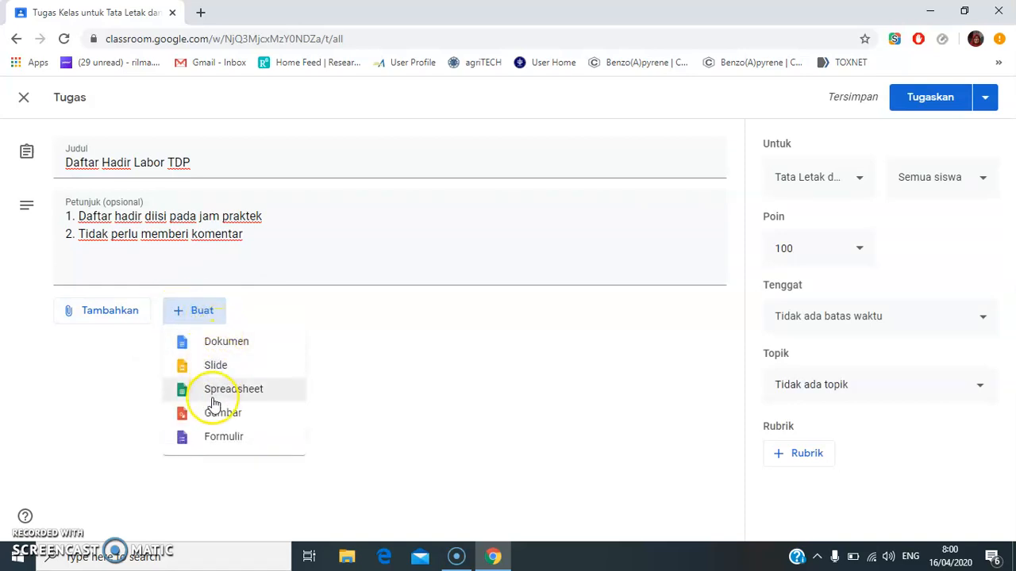
left_click(216, 440)
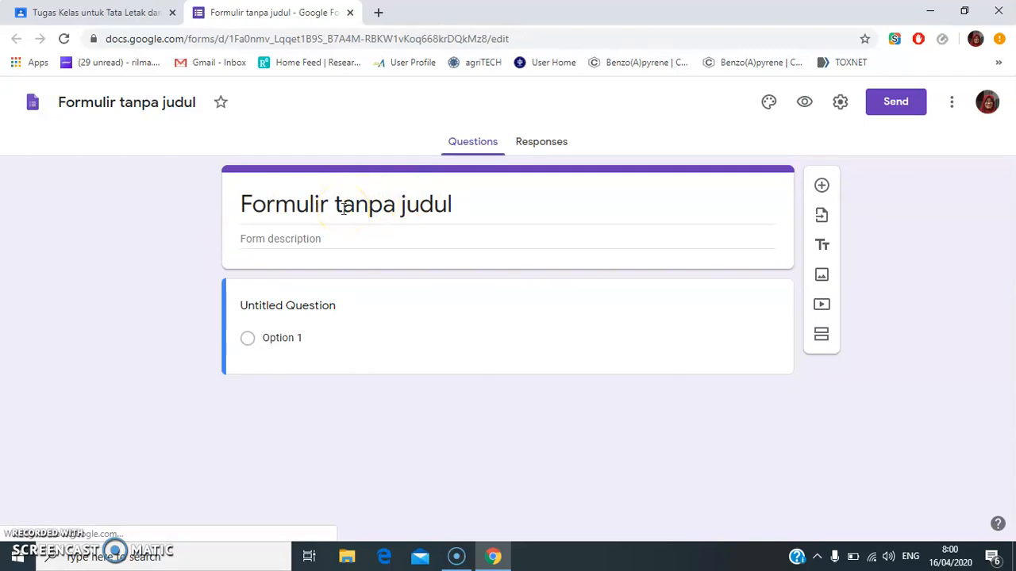
Step: Set the form to collect email addresses and limit respondents to 1 response, and save the settings
left_click(840, 102)
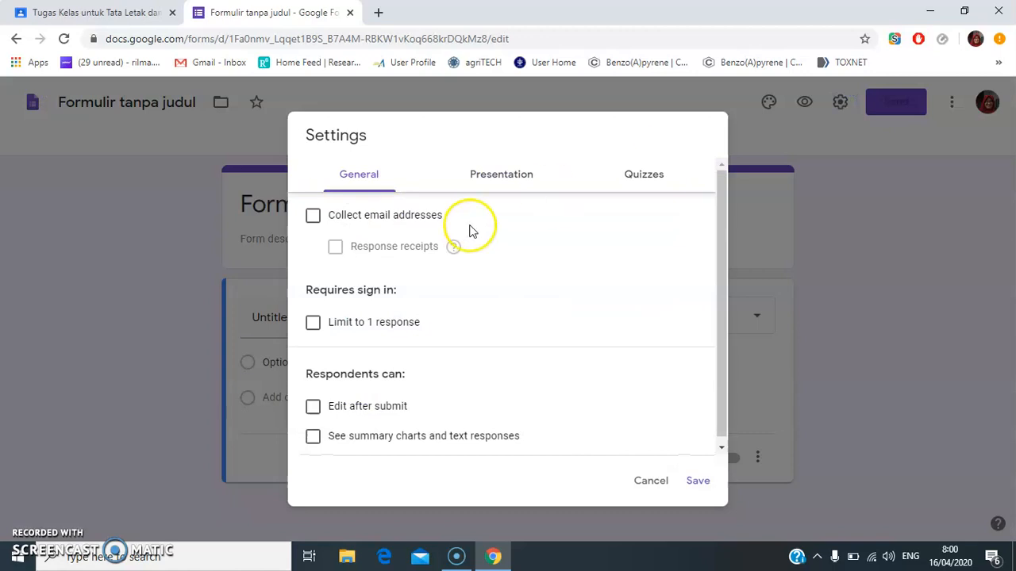
left_click(313, 218)
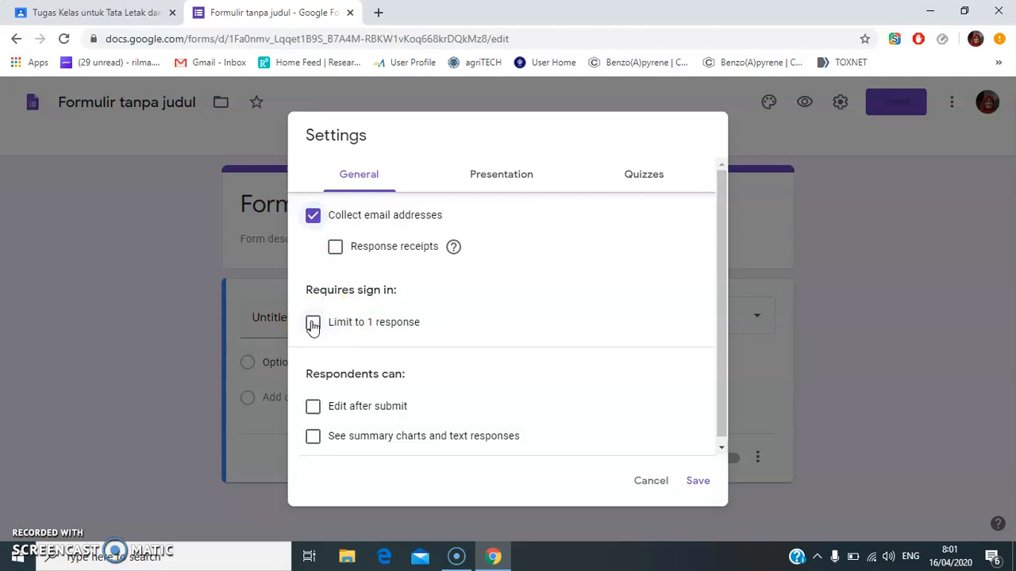
left_click(313, 323)
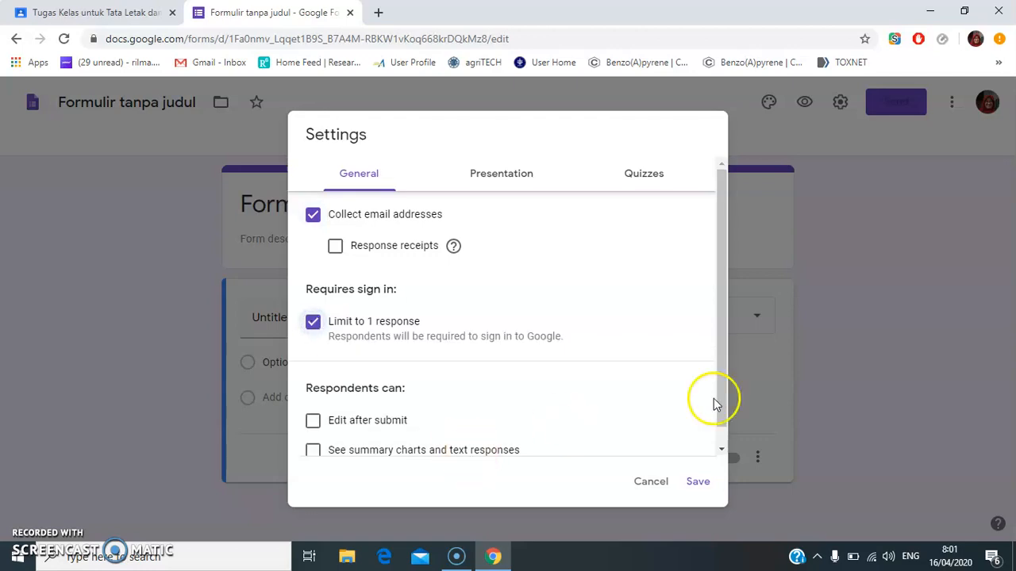
left_click(650, 183)
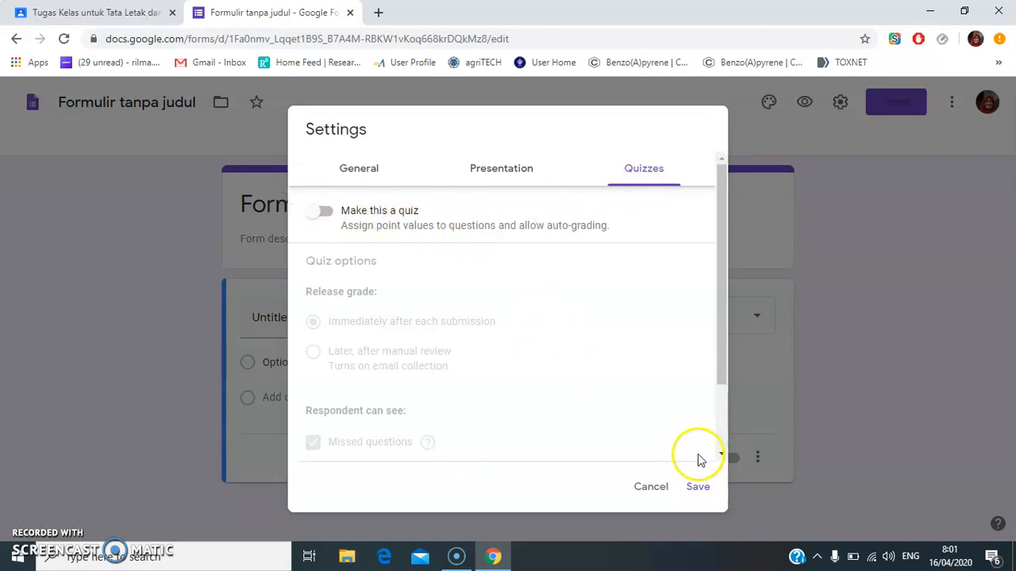
left_click(355, 169)
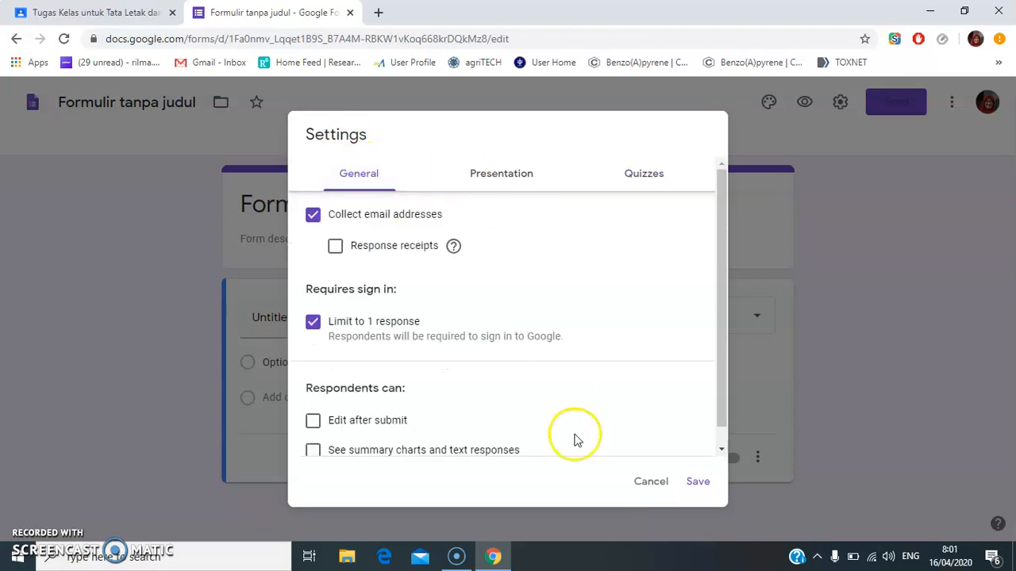
left_click(698, 482)
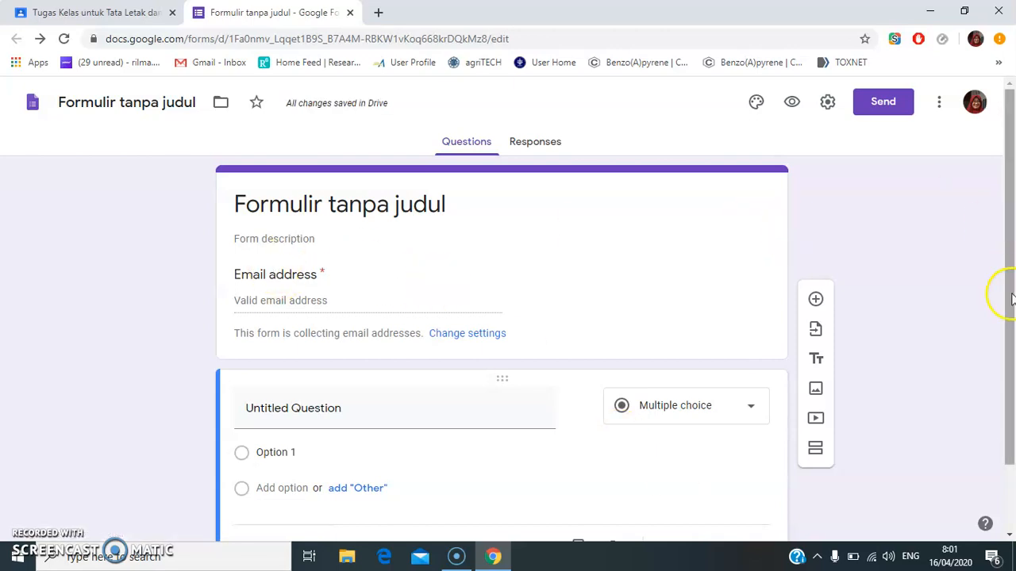
Step: Title the untitled question "Nama Mahasiswa" and make it a required short-answer question
left_click(1007, 481)
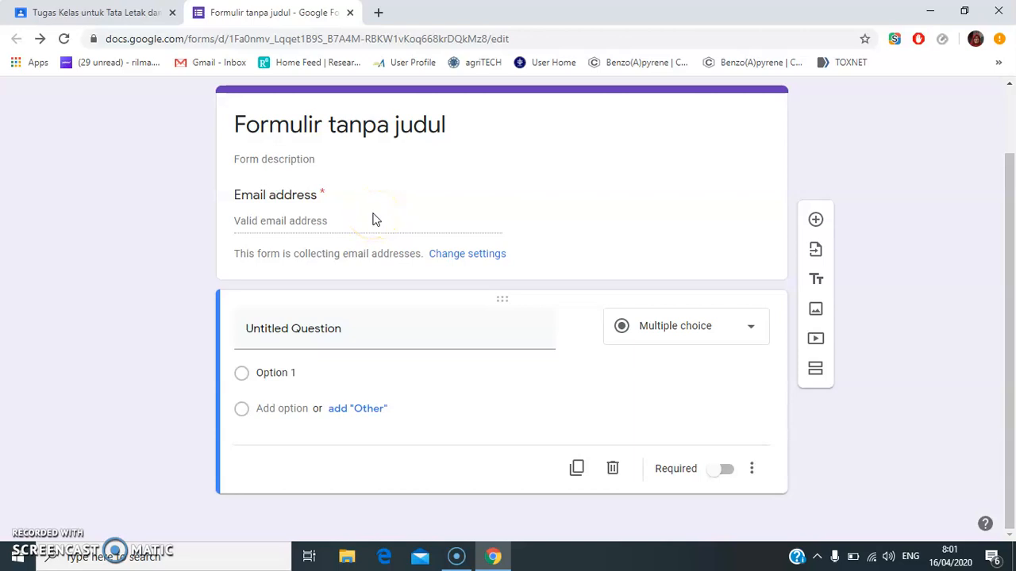
left_click(282, 332)
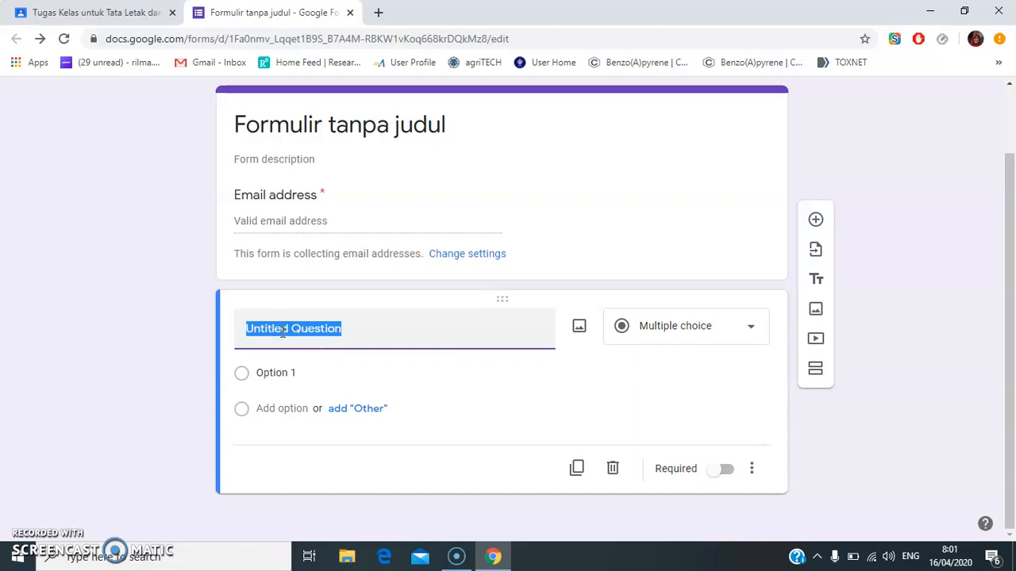
type("Nama Mahasiswa")
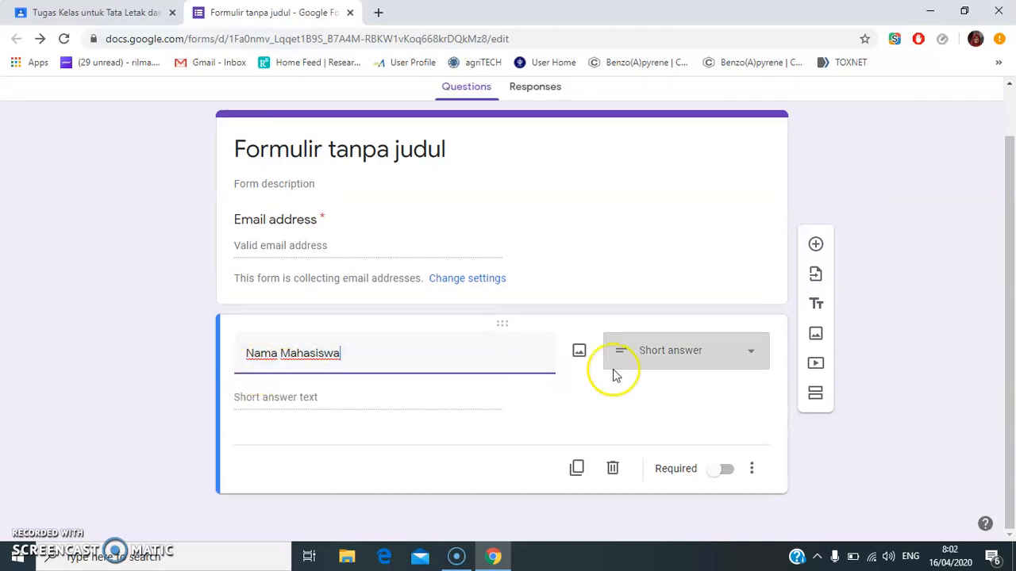
left_click(749, 361)
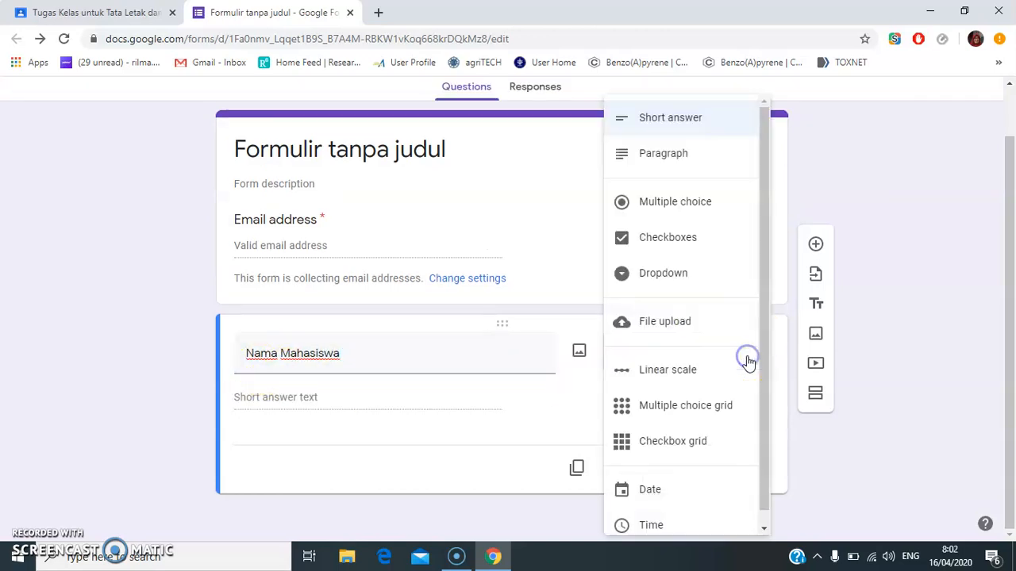
left_click(717, 125)
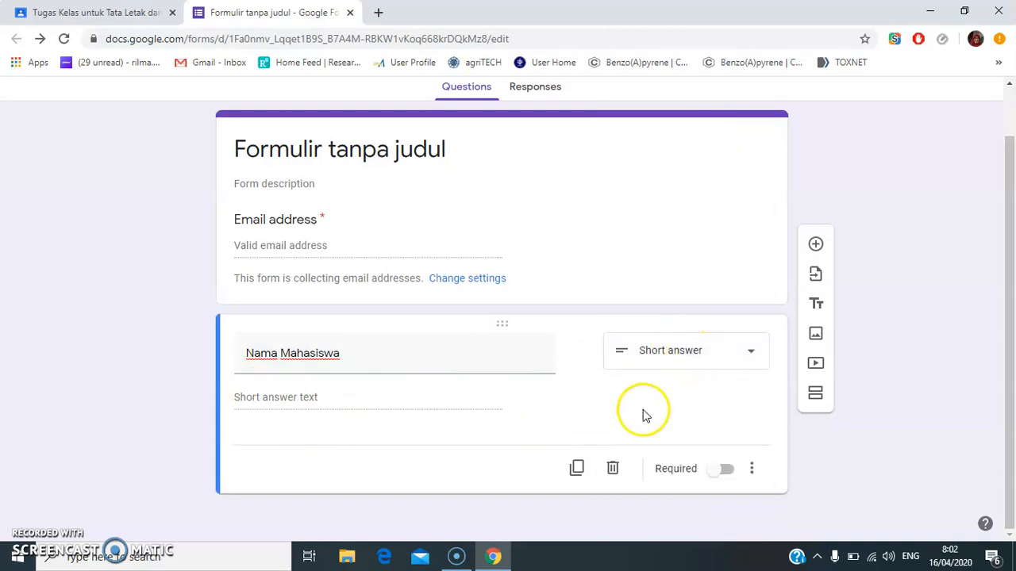
left_click(726, 472)
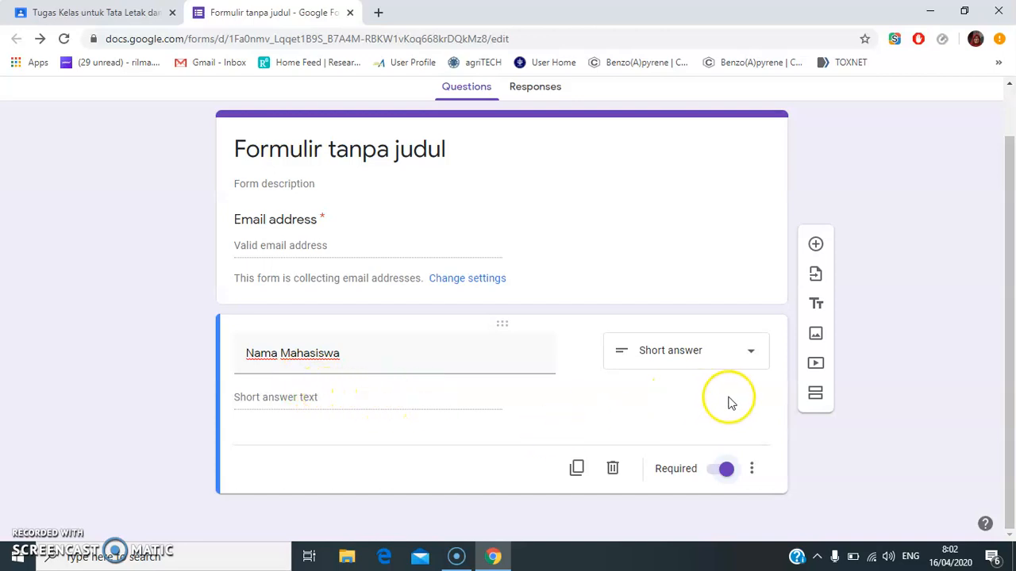
Step: Duplicate the Nama Mahasiswa question as "No BP (lengkap)" and remove the copy's response validation
left_click(574, 470)
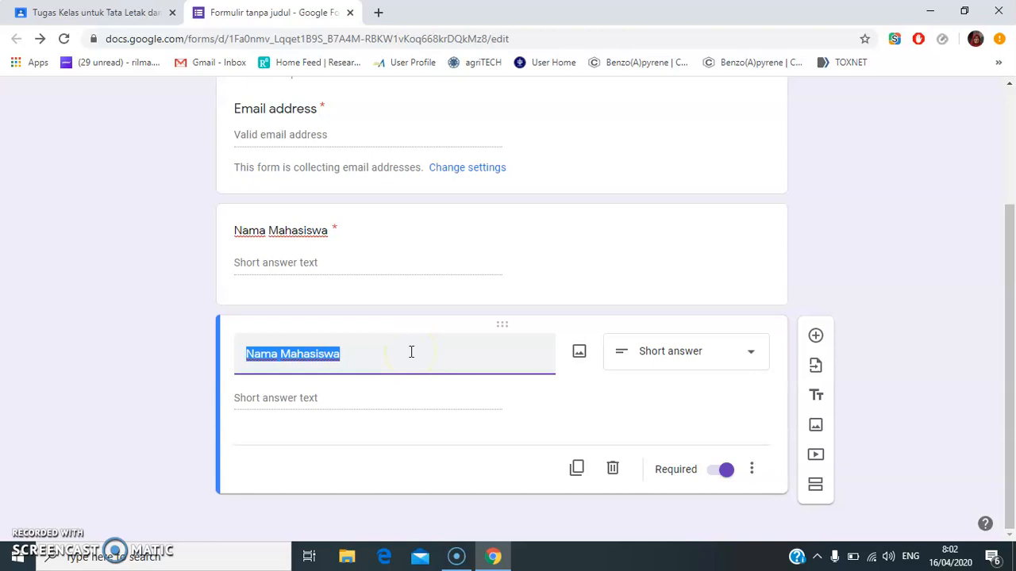
type("No BP (lengkap")
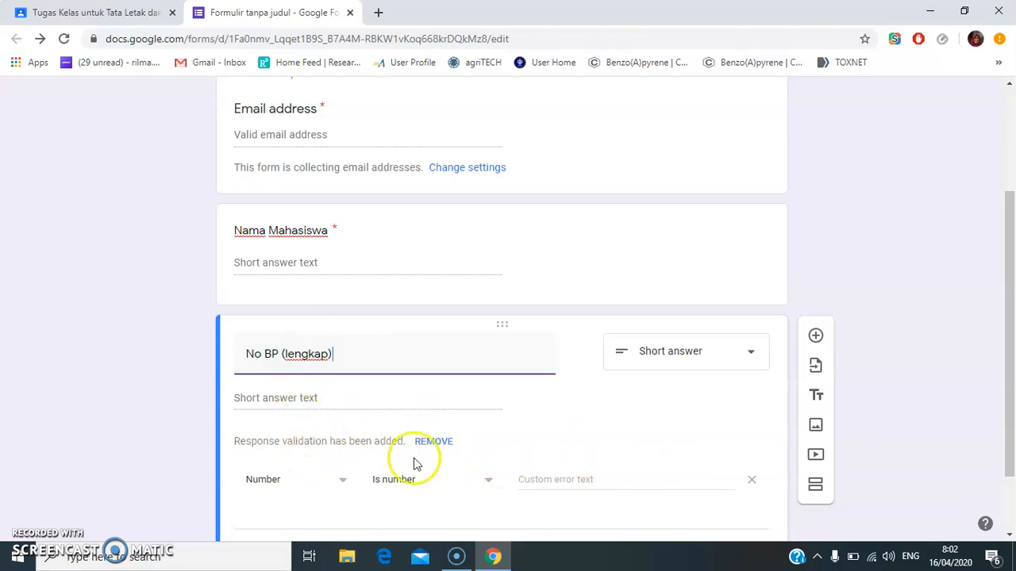
left_click(751, 479)
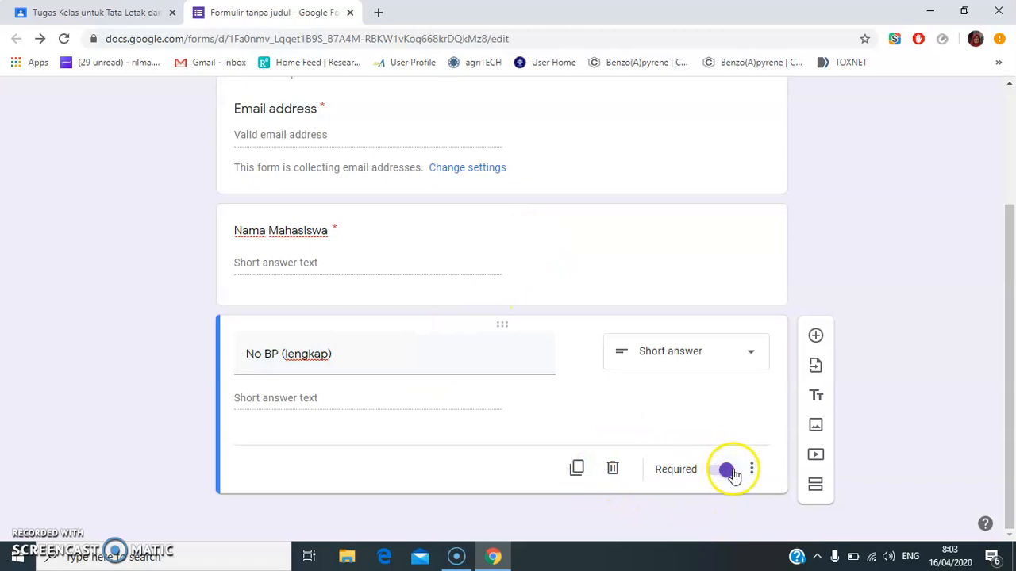
left_click(577, 469)
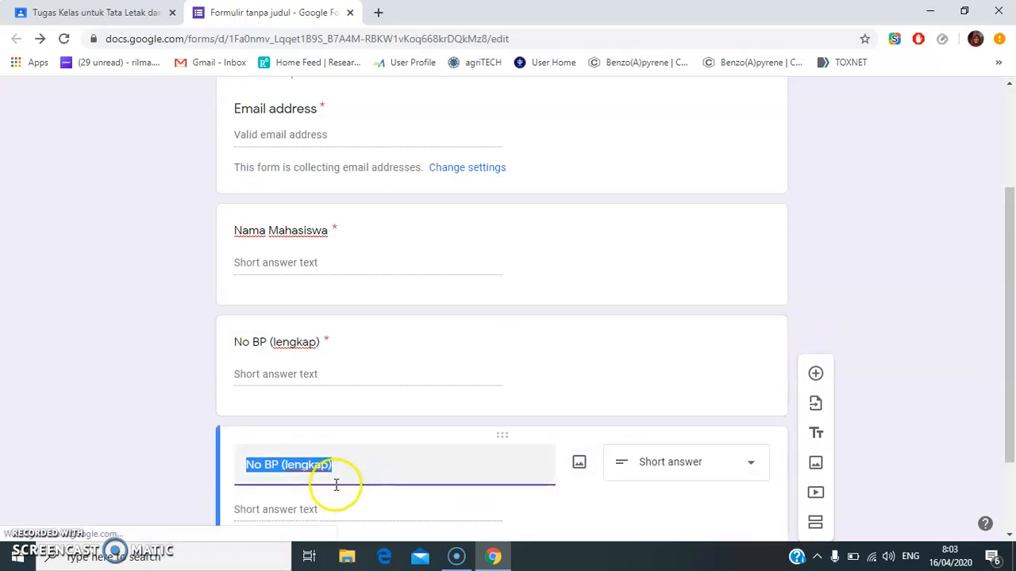
type("Apakah anda dalam keadaan sehat")
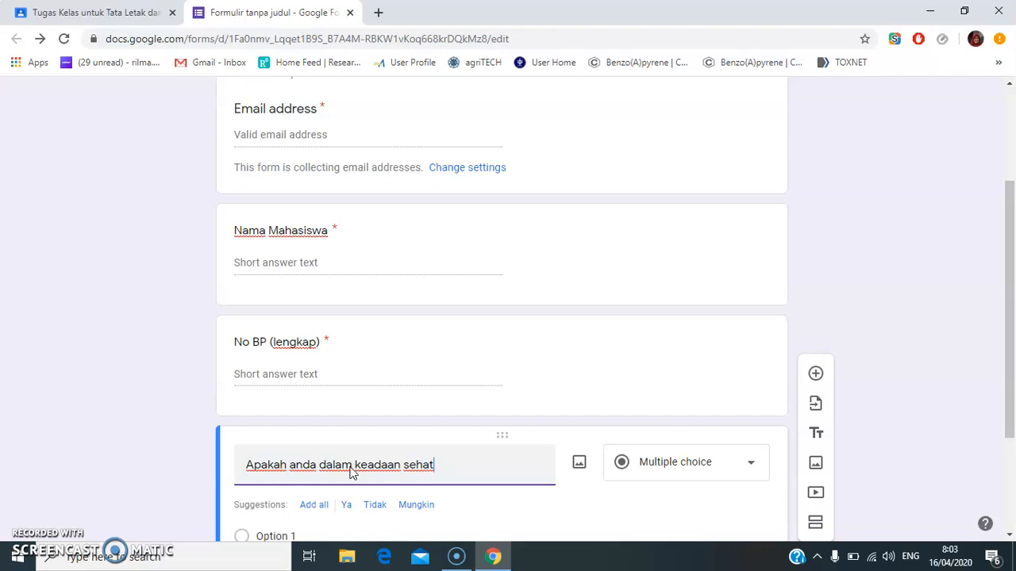
left_click(752, 464)
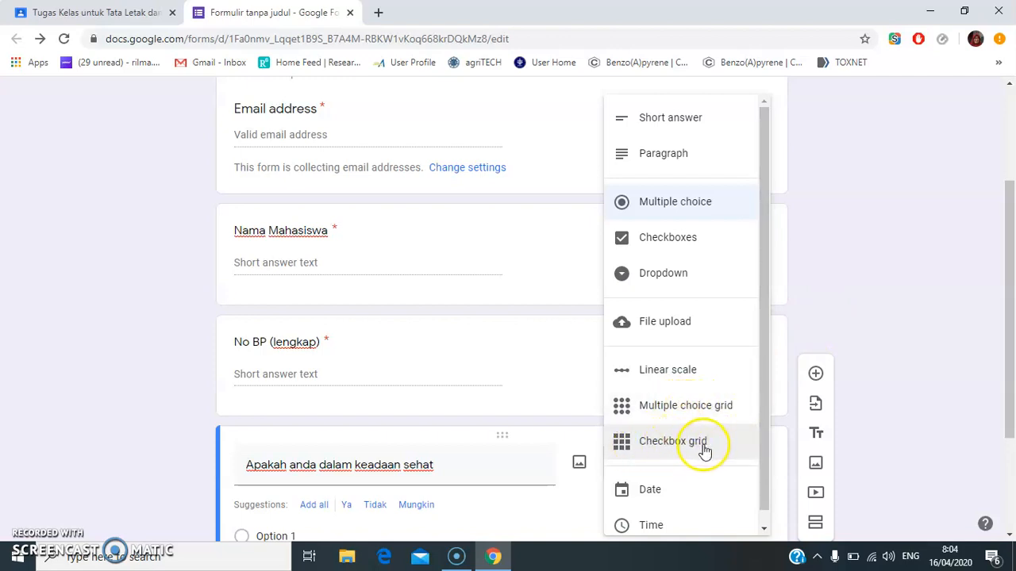
left_click(1007, 481)
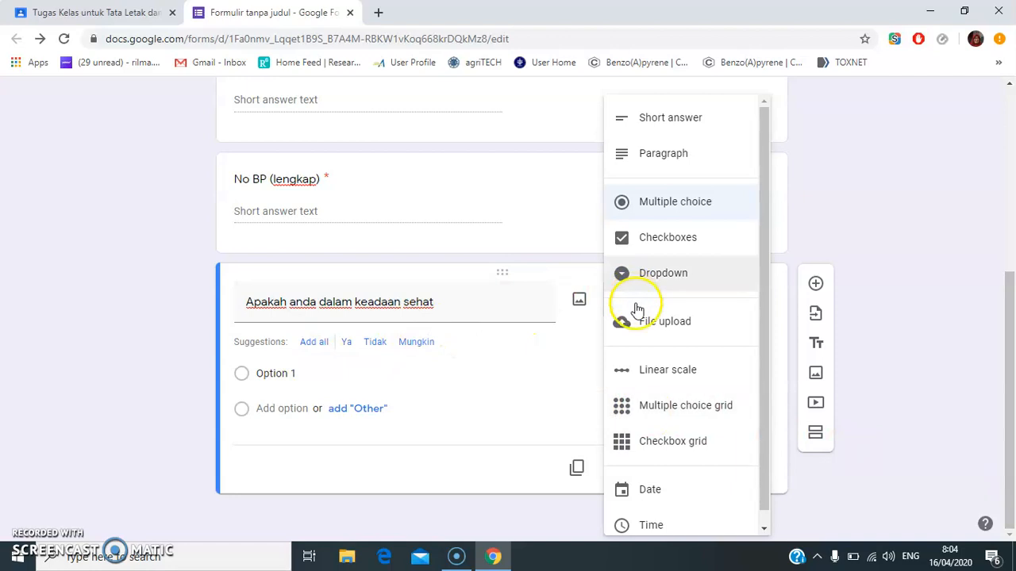
left_click(843, 169)
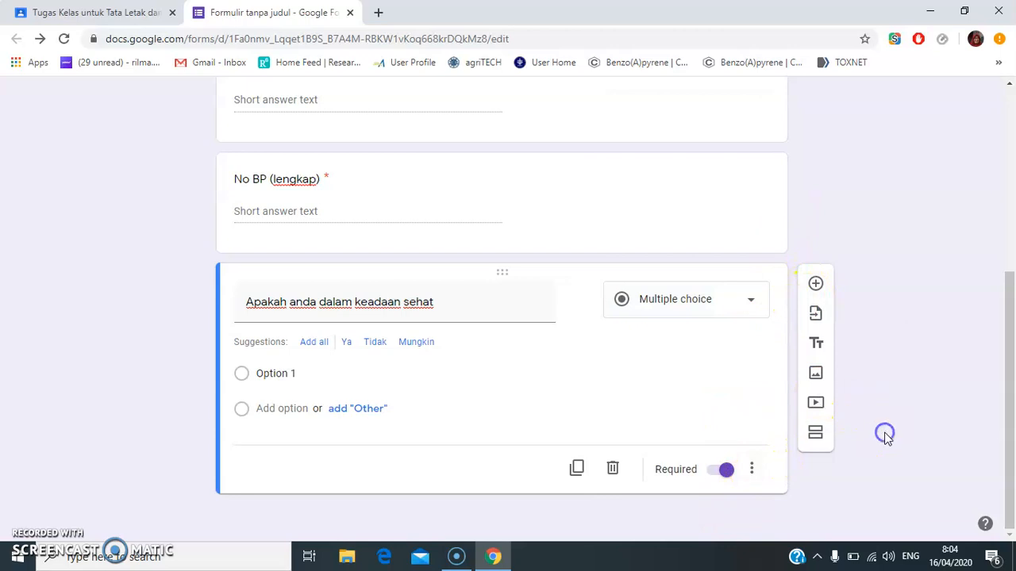
left_click(674, 160)
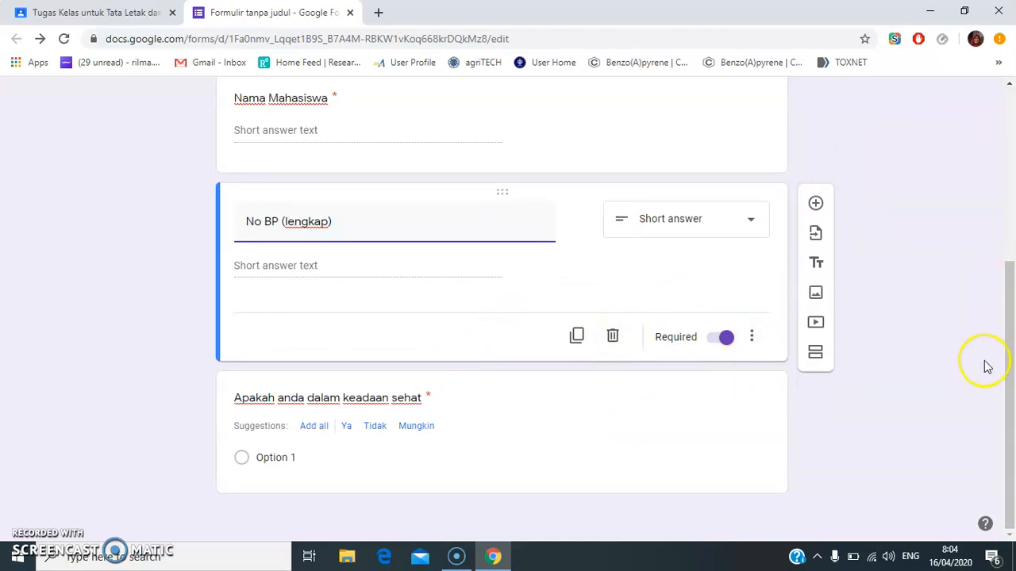
left_click(649, 408)
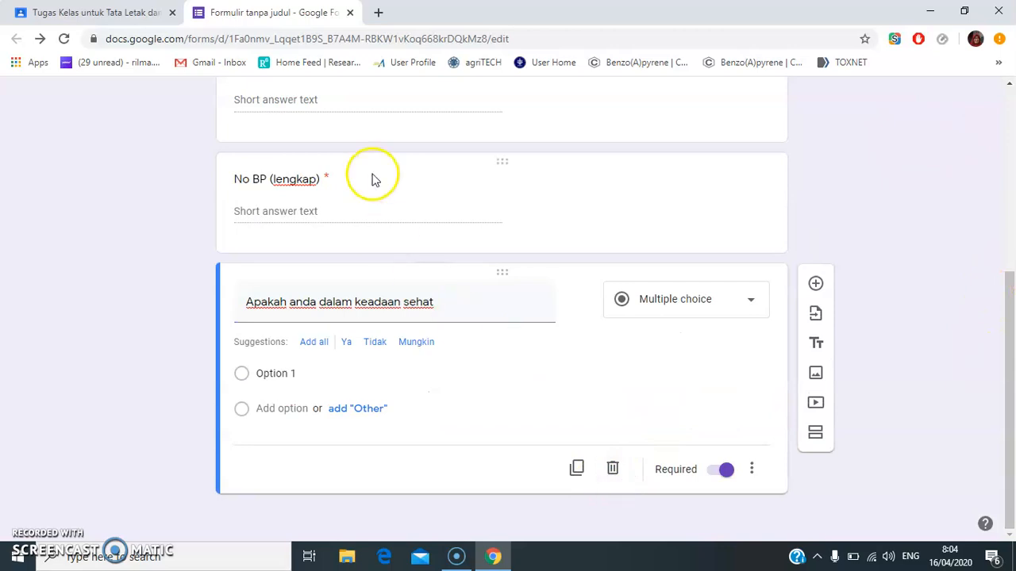
left_click(614, 469)
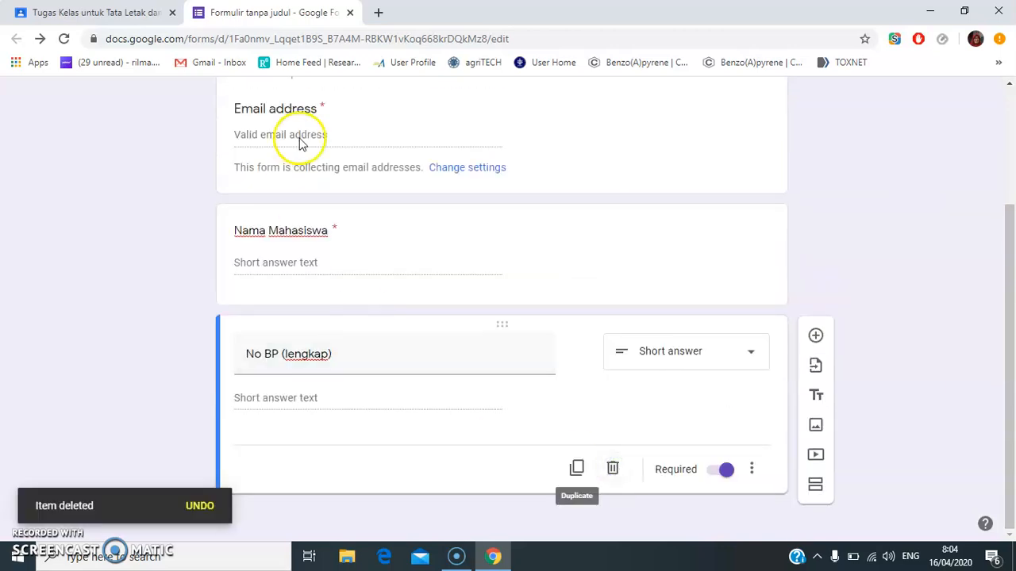
Step: Replace the placeholder form title with "Daftar Hadir Labor TDP"
left_click(1006, 140)
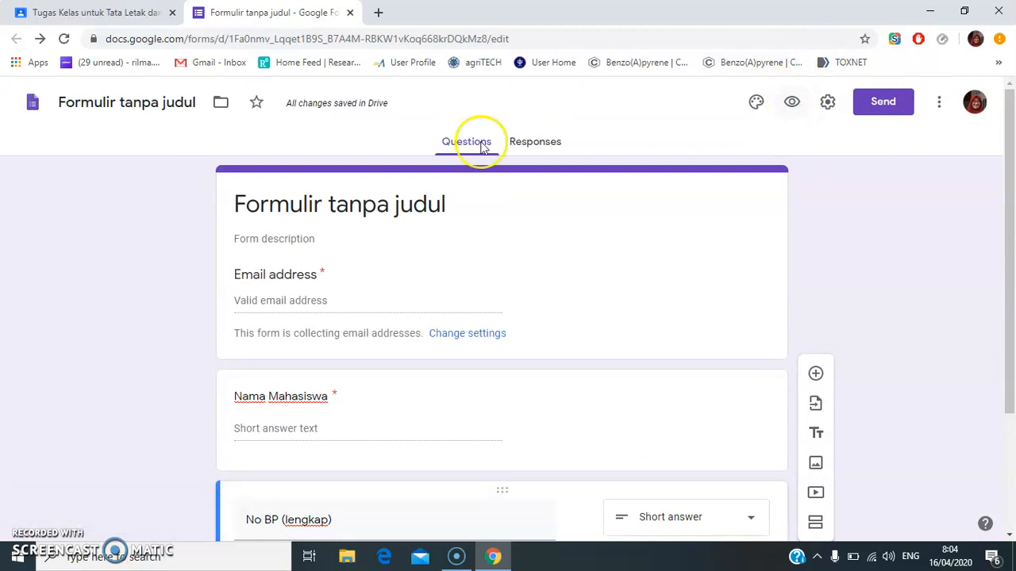
left_click(246, 204)
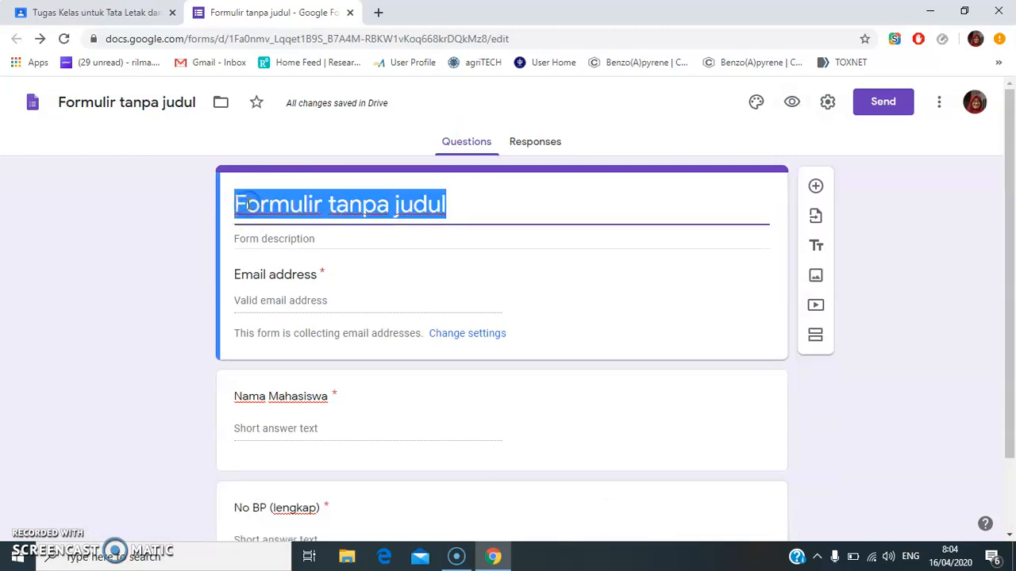
type("Da")
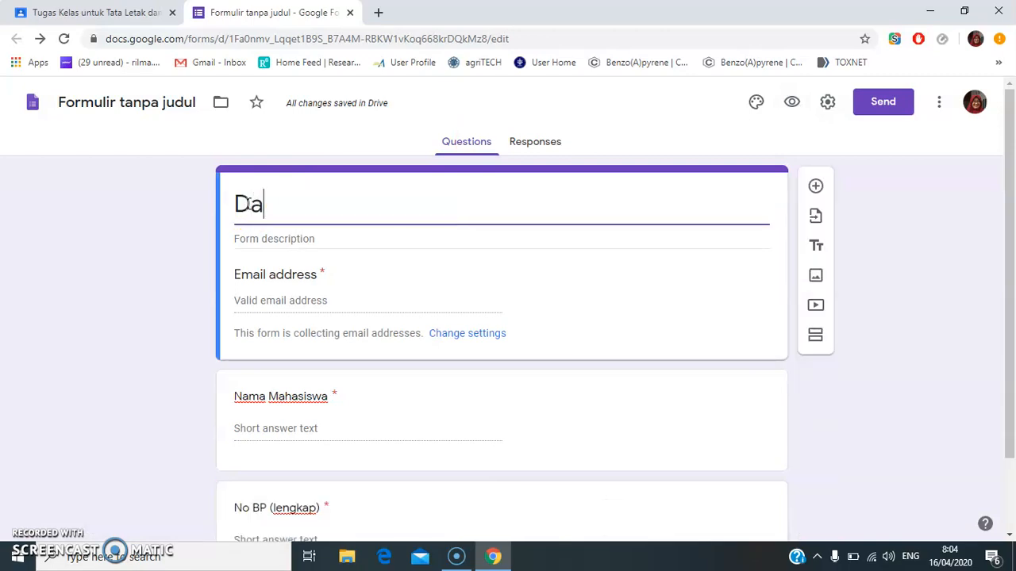
type("ftar HAdir Labor TDP")
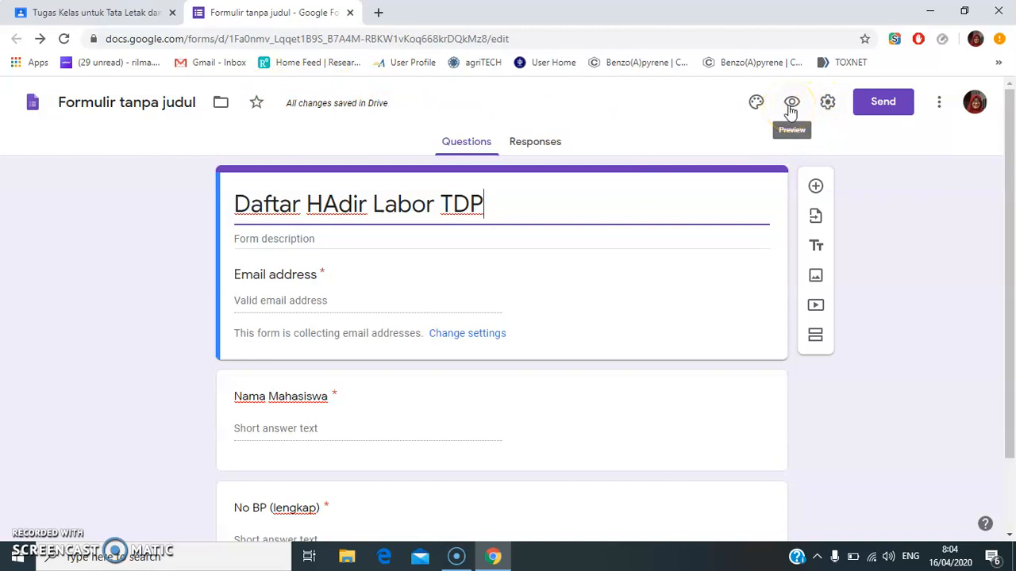
key("BackSpace")
type("a")
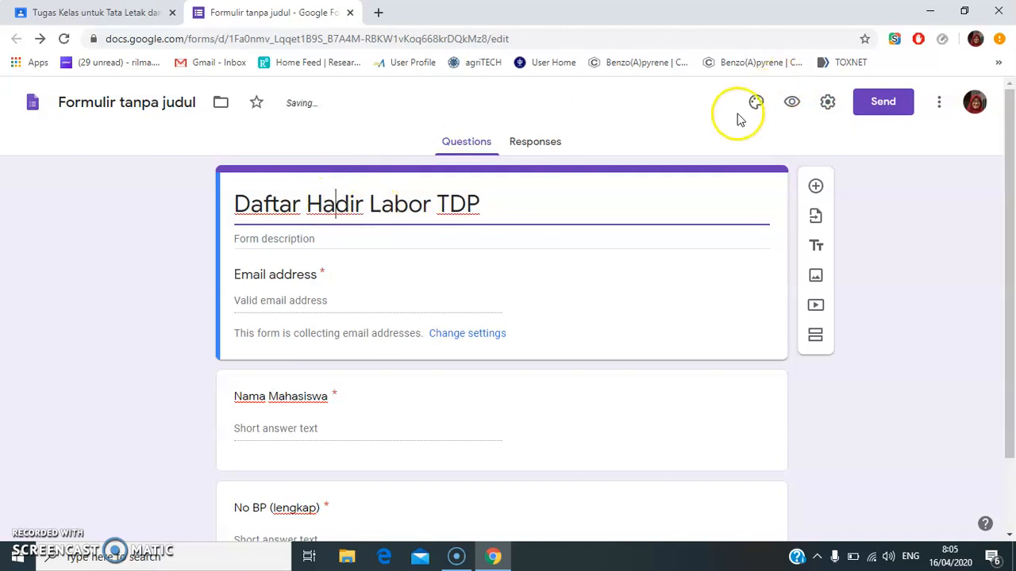
Step: Preview the form as respondents see it, check it down to the submit area, and return to the form editor
left_click(791, 102)
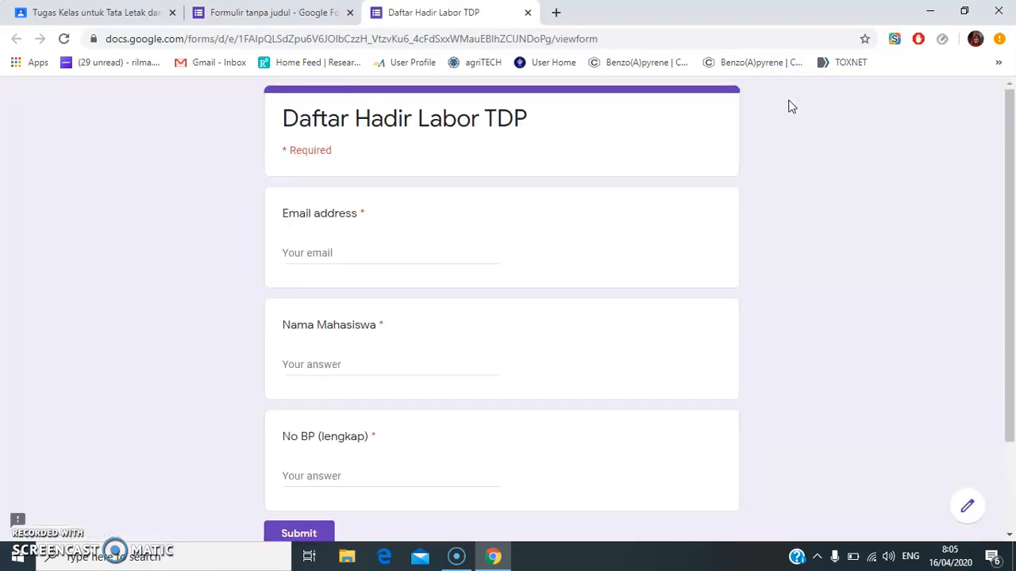
left_click(1010, 123)
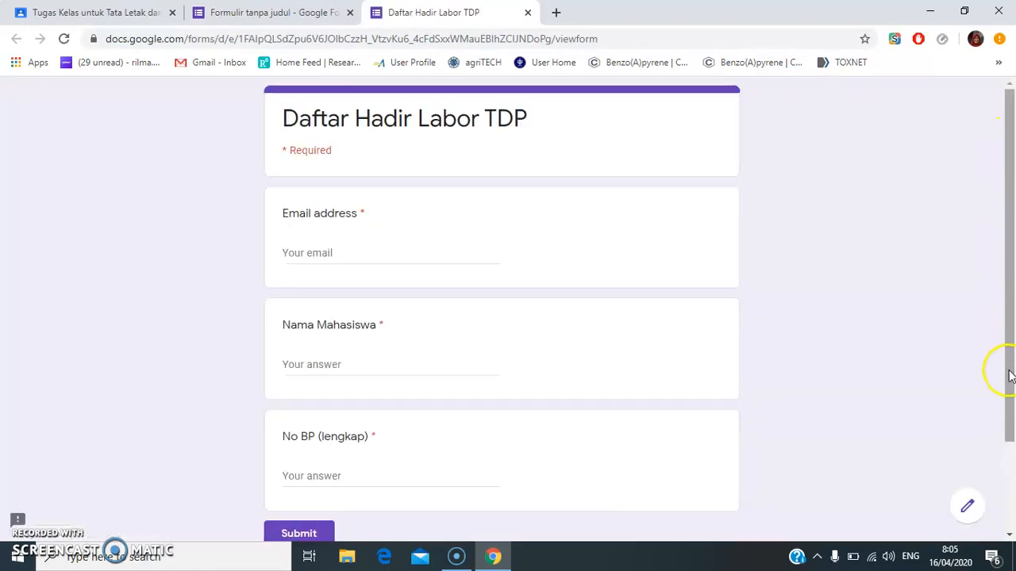
left_click(1010, 470)
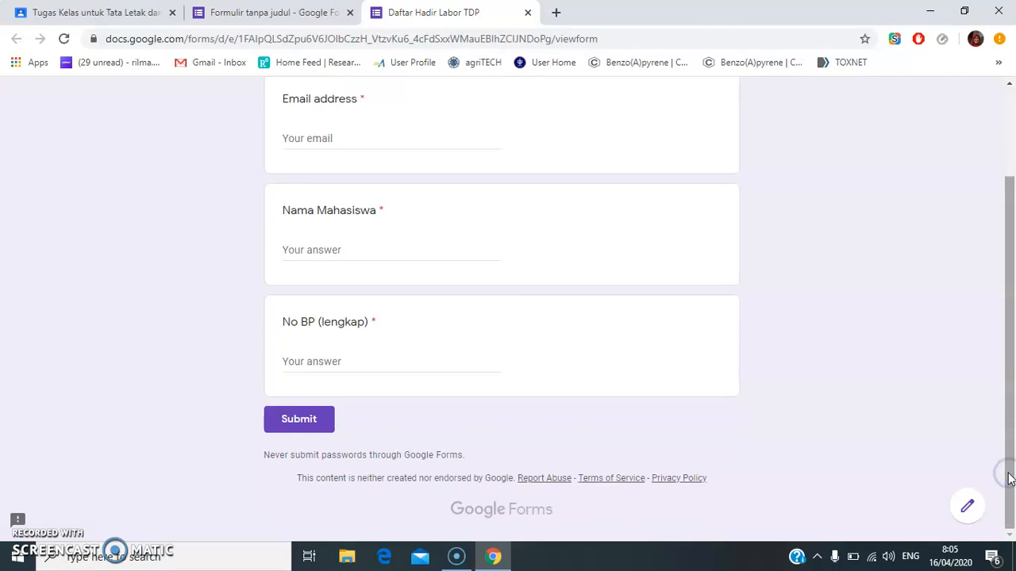
left_click(1011, 181)
left_click(1010, 119)
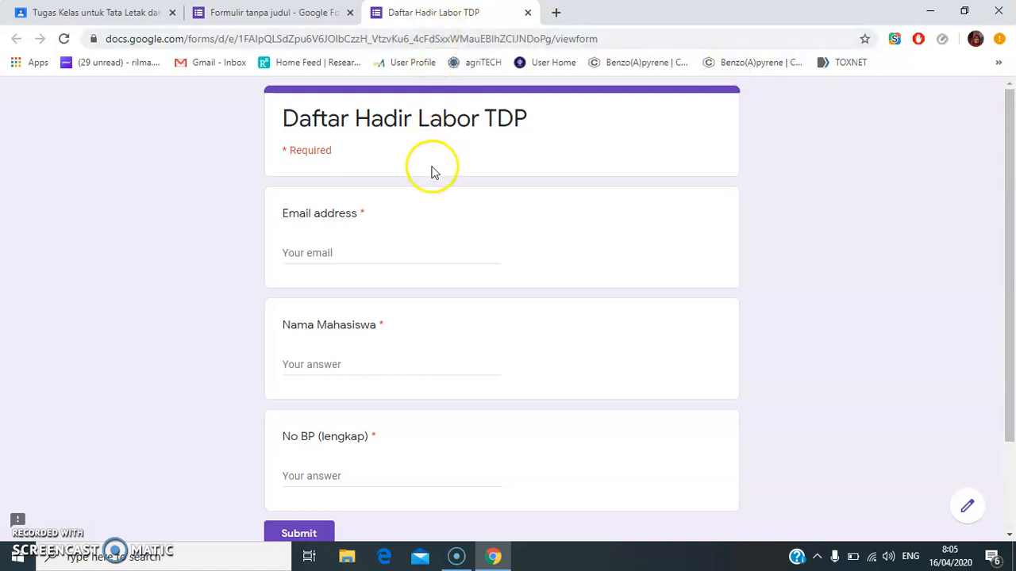
left_click(268, 12)
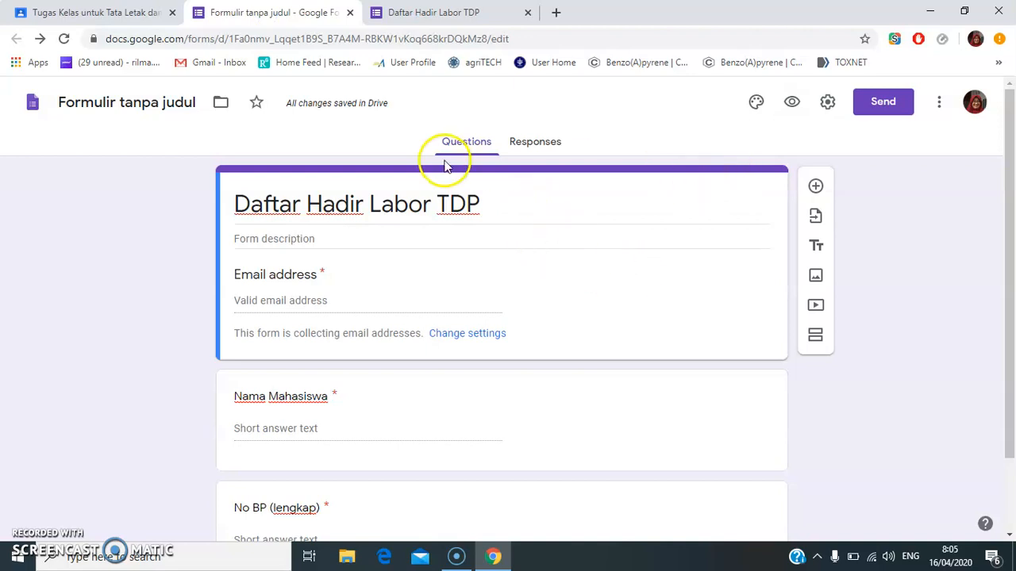
triple_click(290, 204)
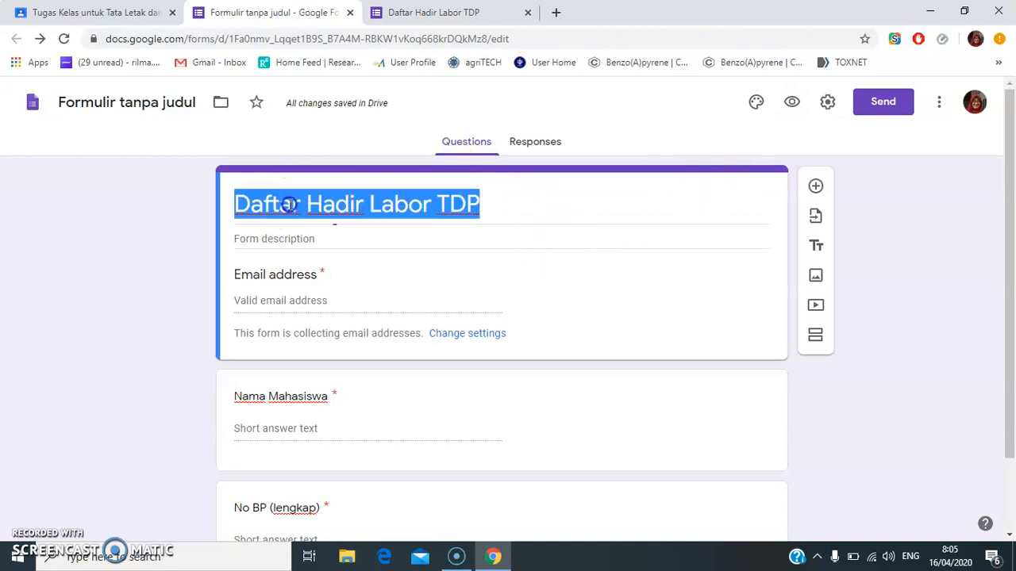
left_click(119, 103)
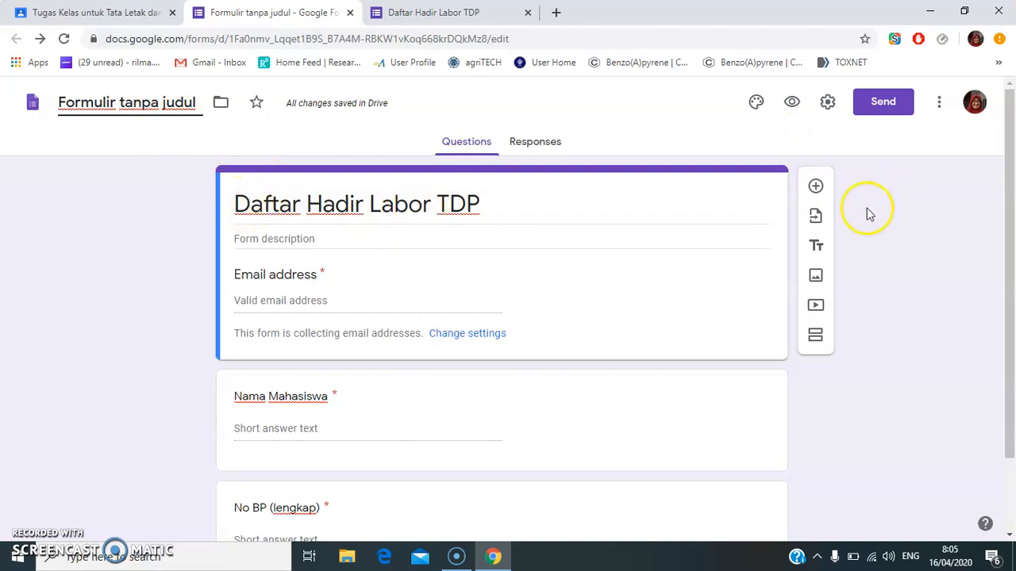
Step: Insert the colorful laboratory flasks picture from the Work and School themes as the form's header image
left_click(754, 105)
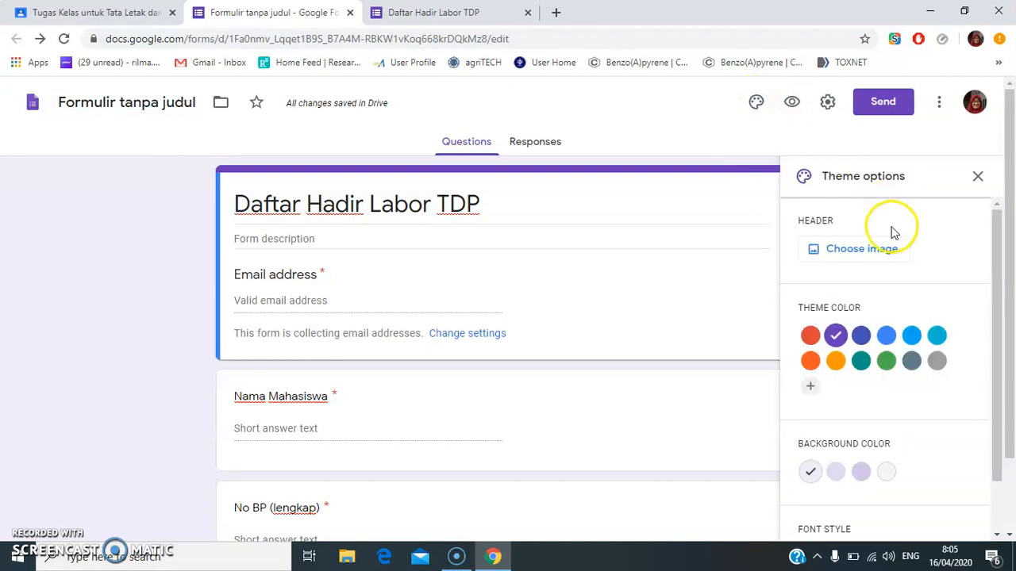
left_click(848, 250)
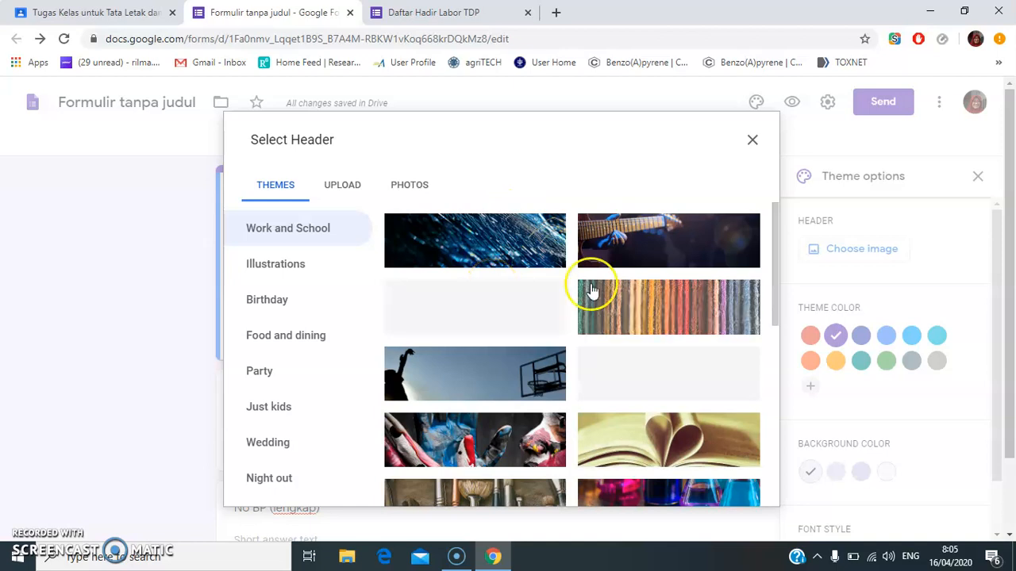
left_click(717, 497)
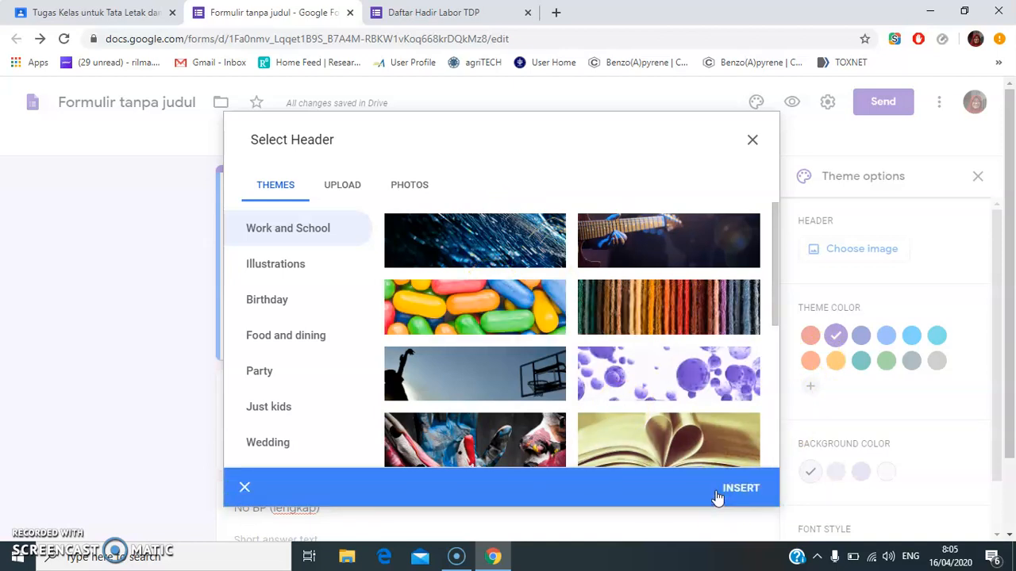
left_click(737, 491)
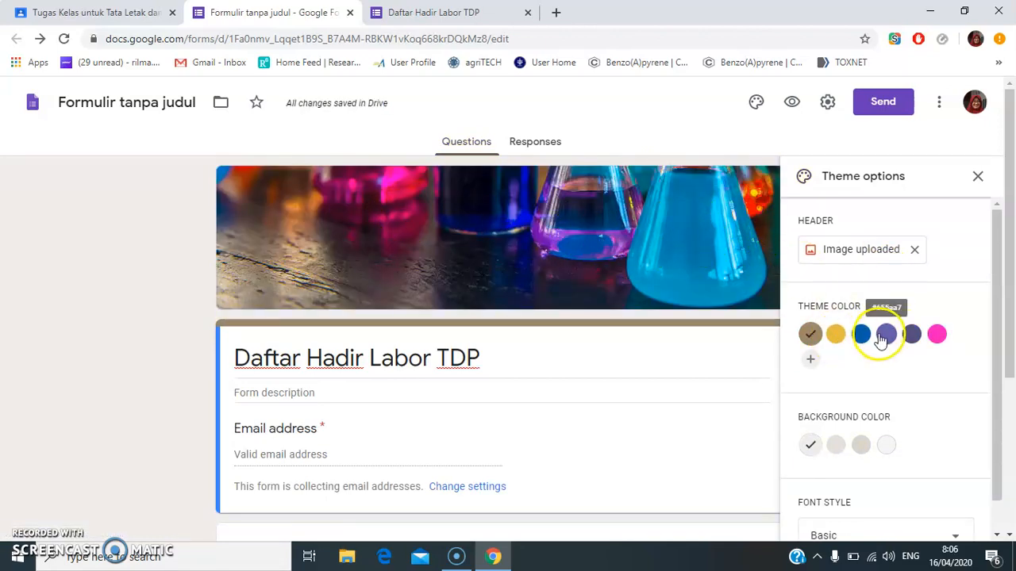
Step: Try the pink theme color on the form, and settle on dark blue
left_click(938, 335)
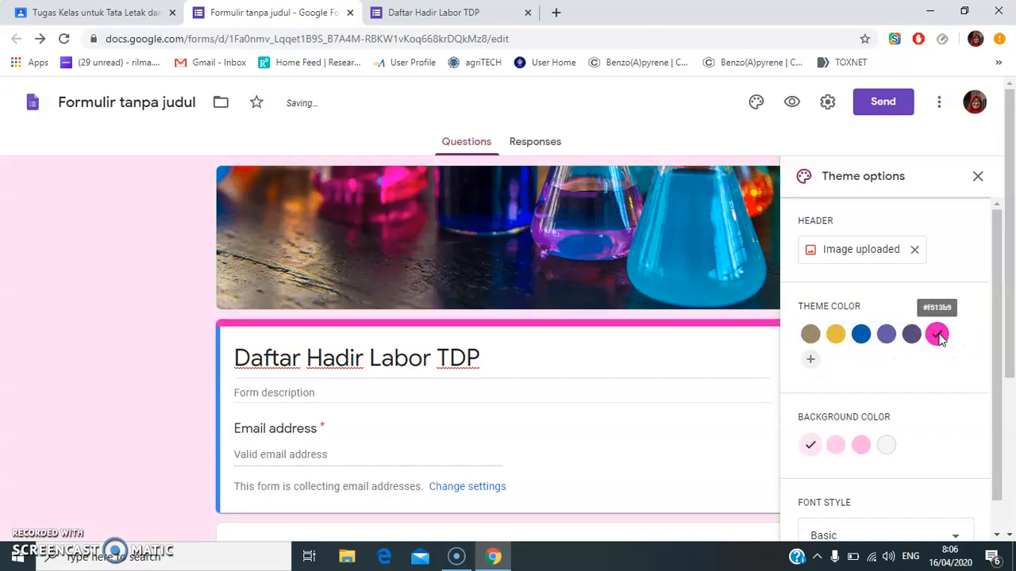
left_click(859, 336)
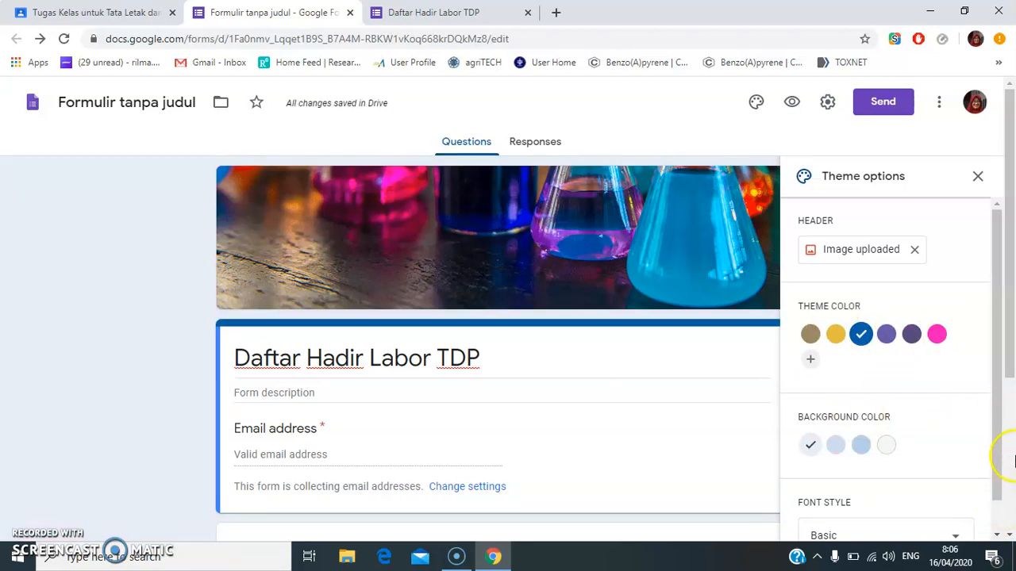
left_click(1012, 454)
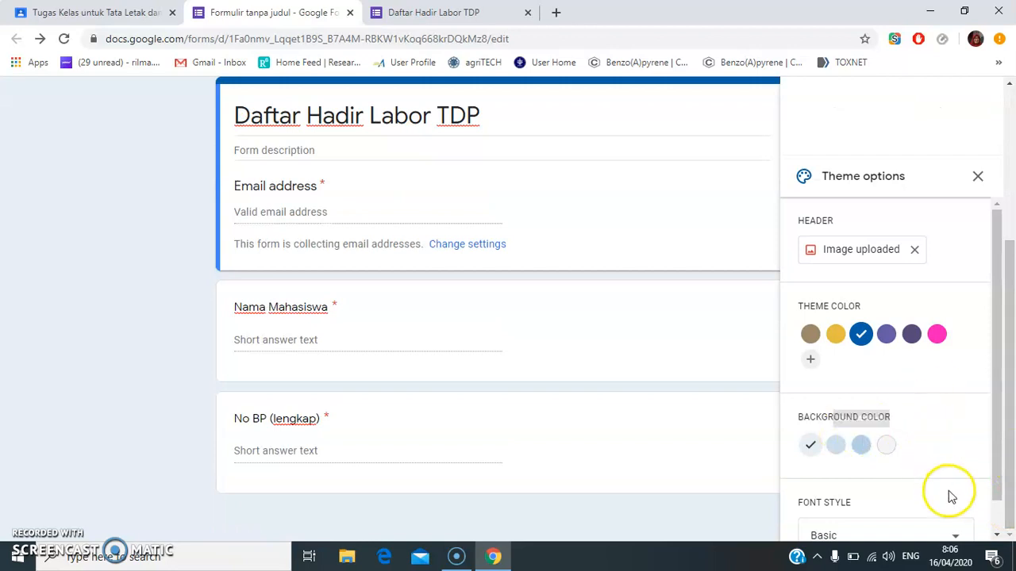
Step: Look at the available font styles for the form without changing the font, and close the theme options
left_click_drag(993, 471, 994, 502)
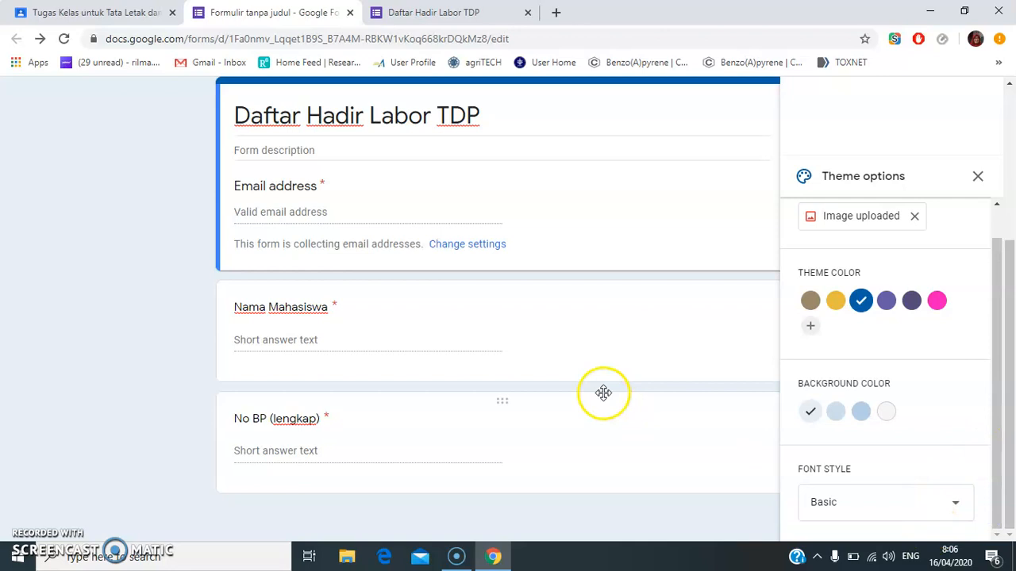
left_click(957, 508)
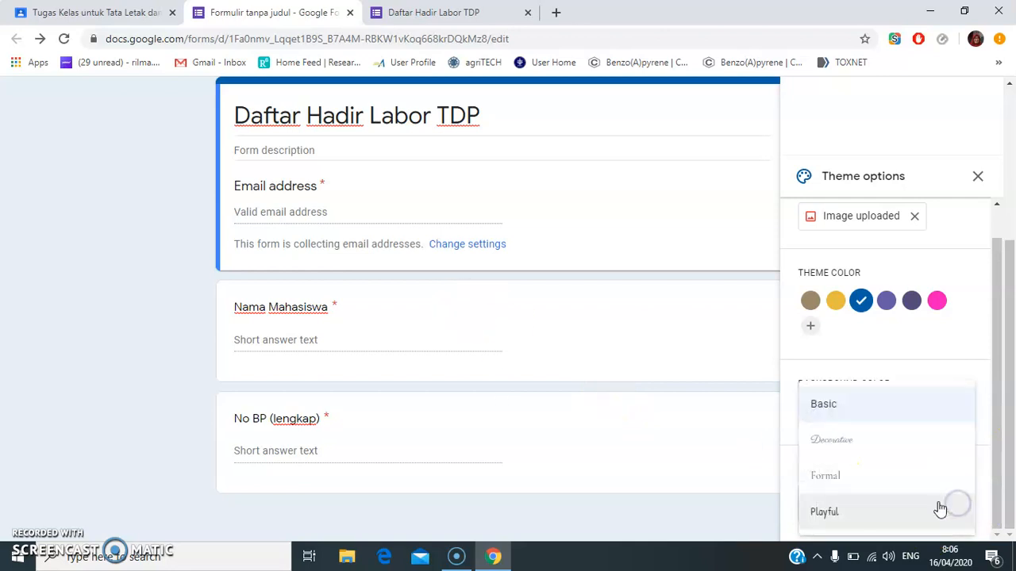
left_click(721, 351)
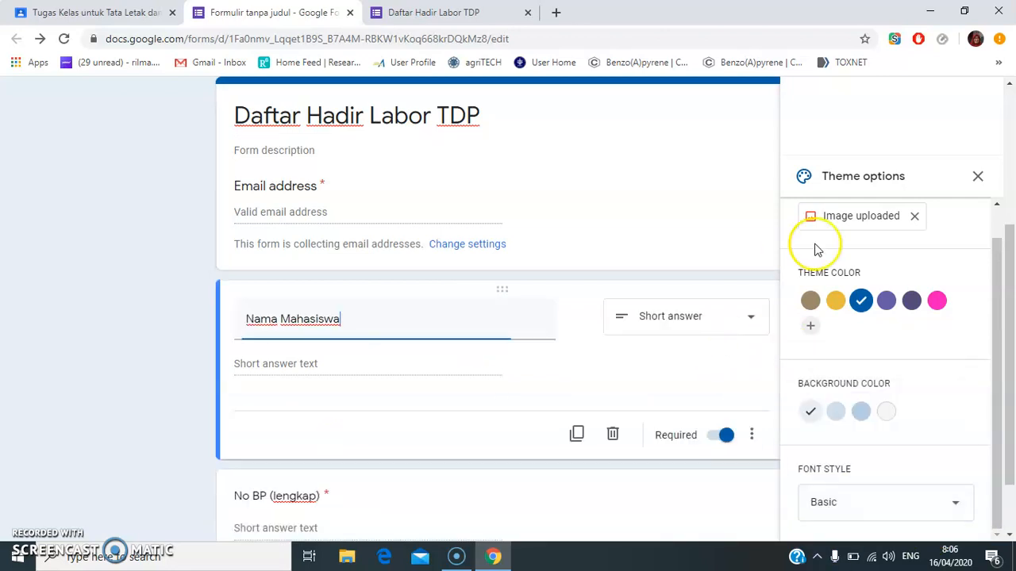
left_click(977, 176)
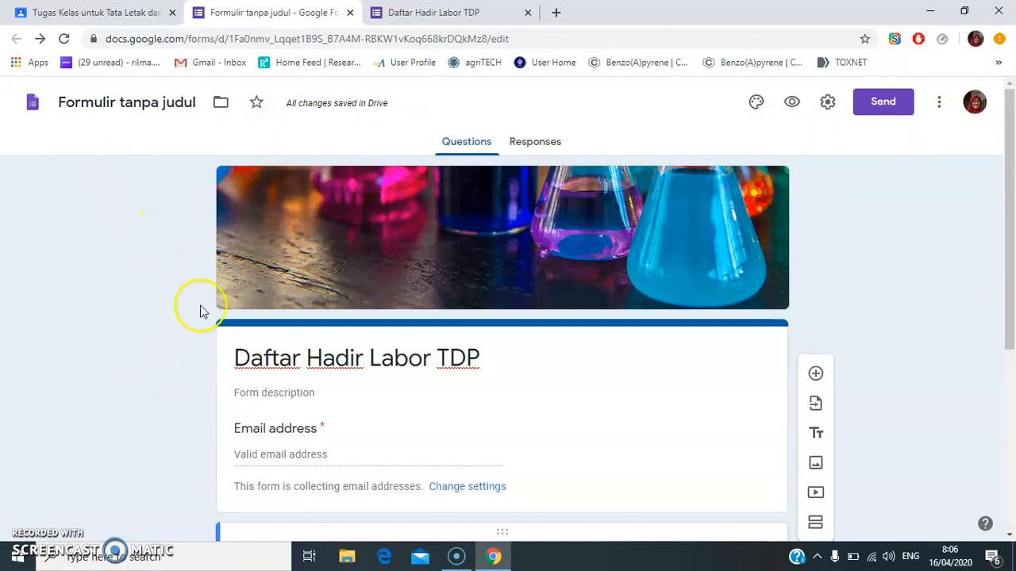
Step: Rename the form file as "Daftar Hadir Labor TDP" by copying the form title, and return to the Classroom assignment
left_click_drag(236, 358, 447, 376)
key("ctrl+c")
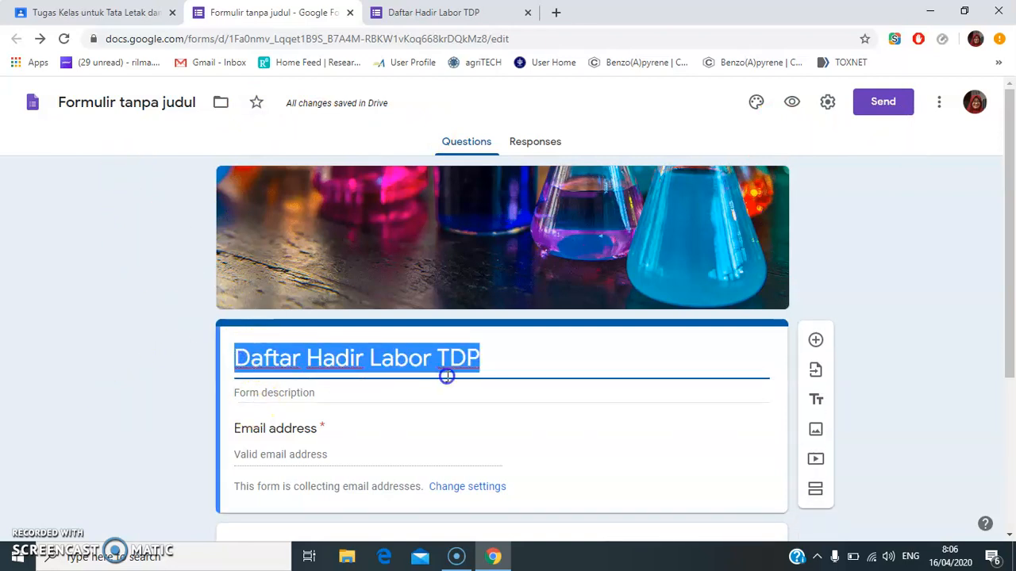
left_click(107, 102)
key("ctrl+v")
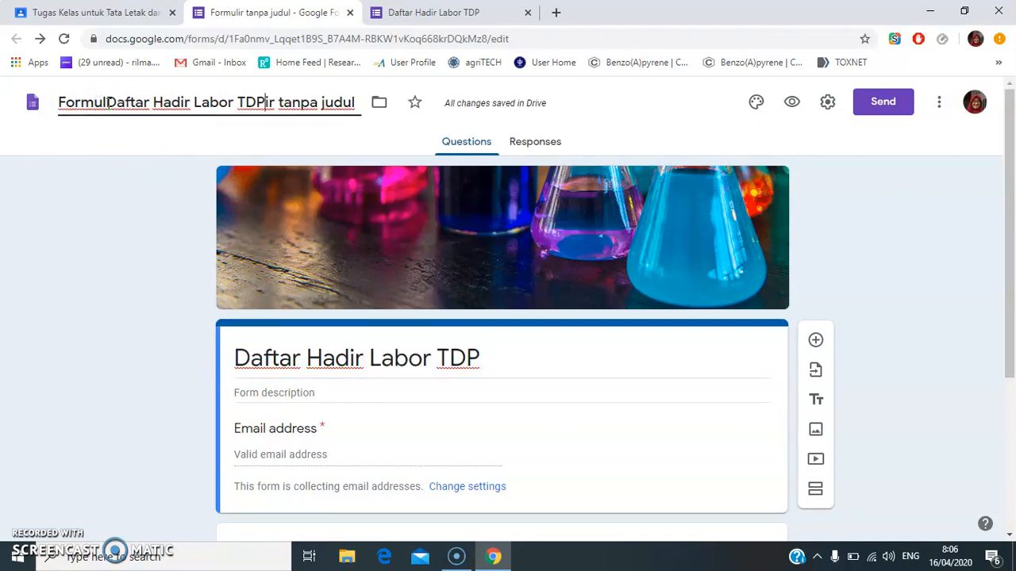
left_click_drag(50, 101, 472, 109)
key("ctrl+v")
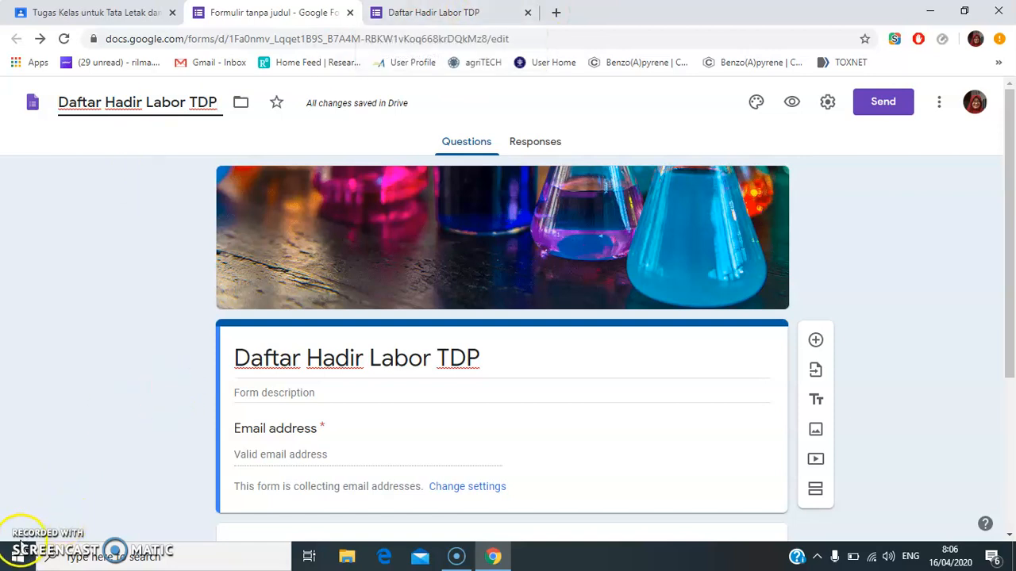
left_click(100, 11)
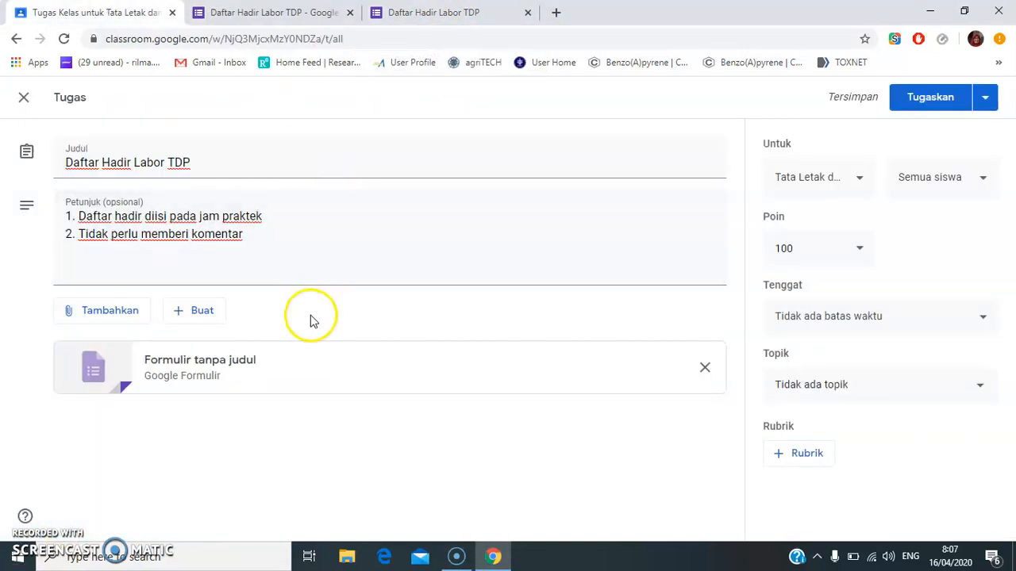
Step: Check the form attached to the assignment, return to the form editor and close the two extra form pages
left_click(197, 364)
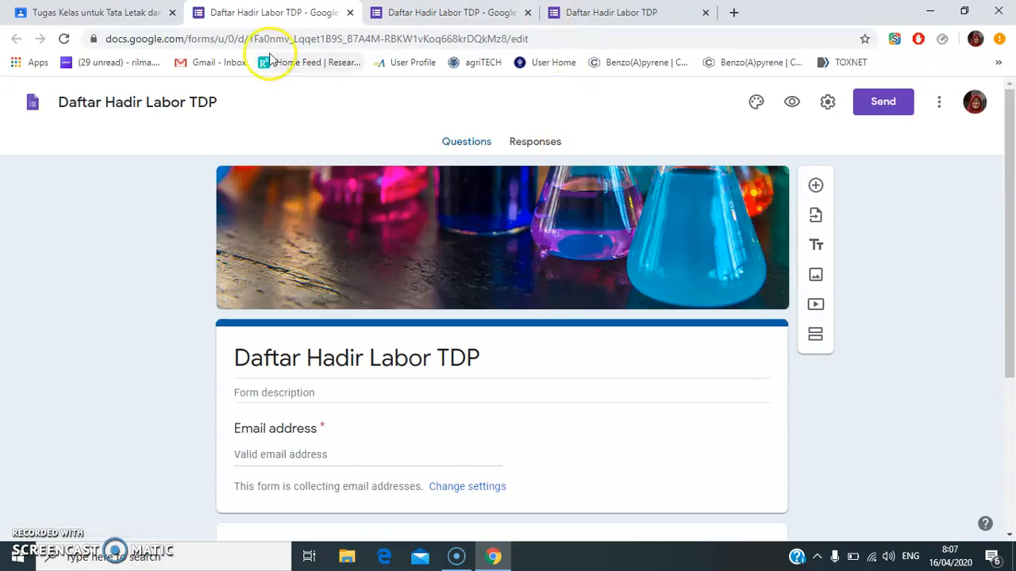
left_click(125, 12)
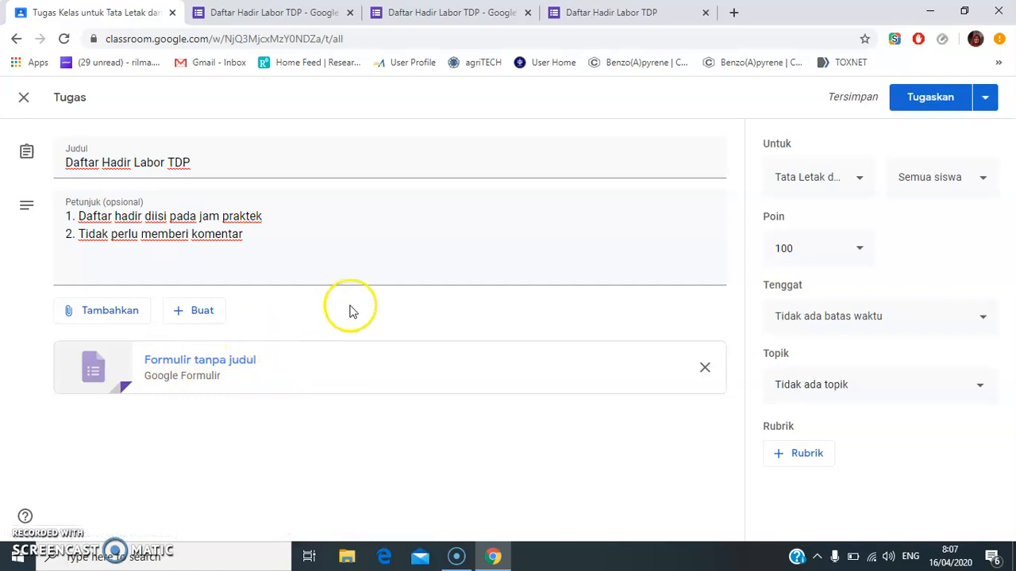
left_click(271, 15)
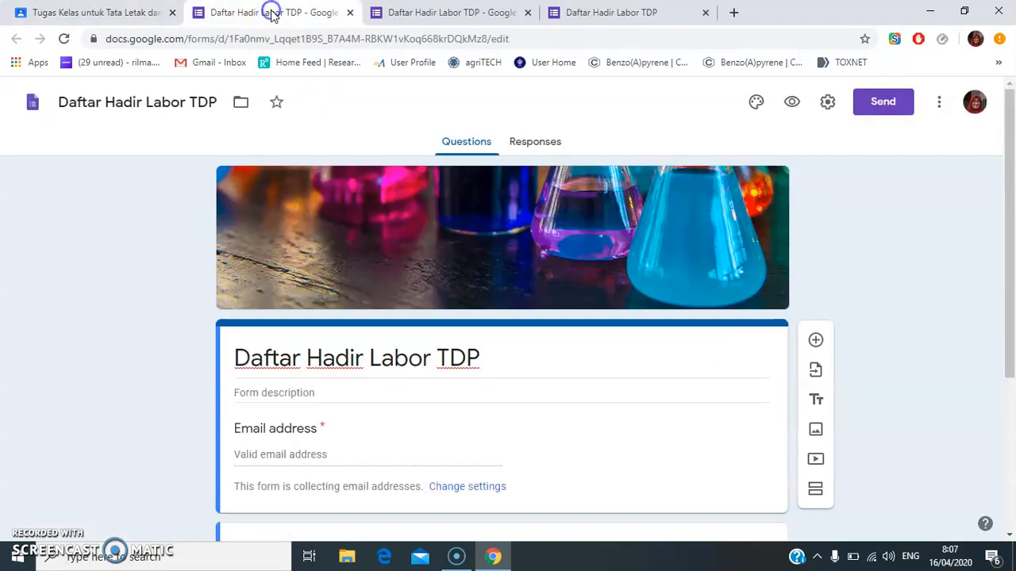
left_click(528, 12)
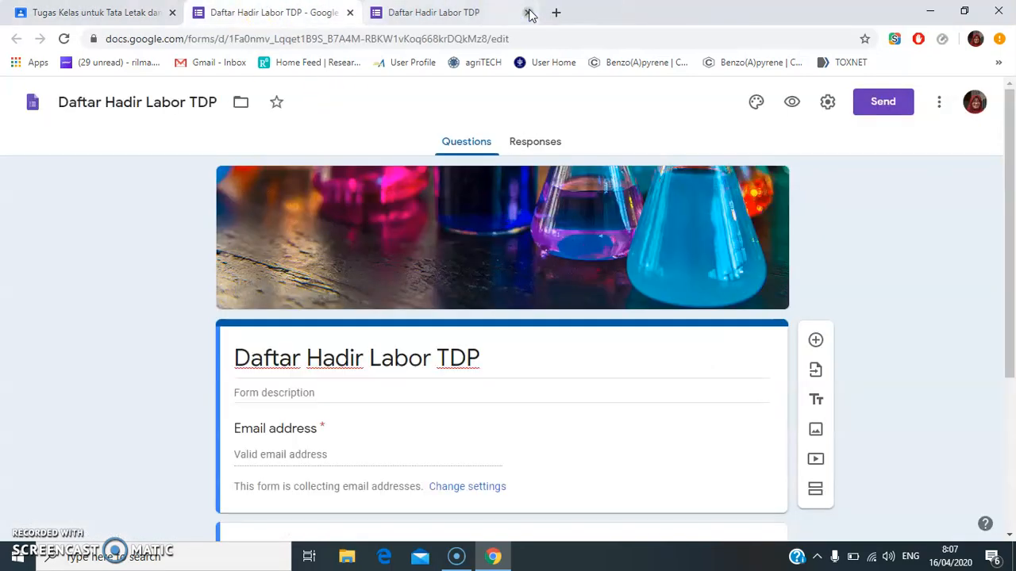
left_click(527, 12)
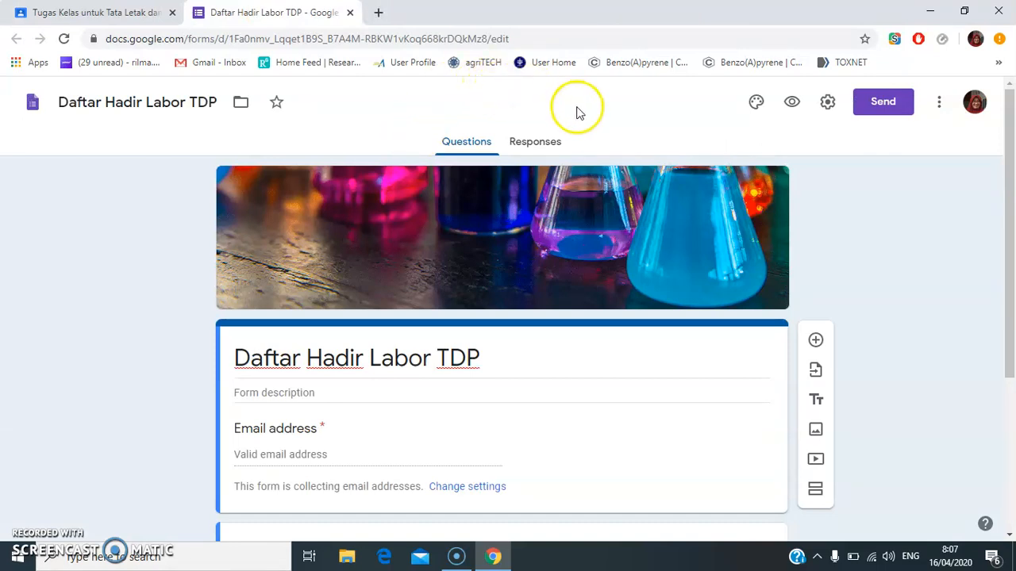
Step: Preview the attendance form as a respondent and fill in the email address with the suggested entry
left_click(793, 104)
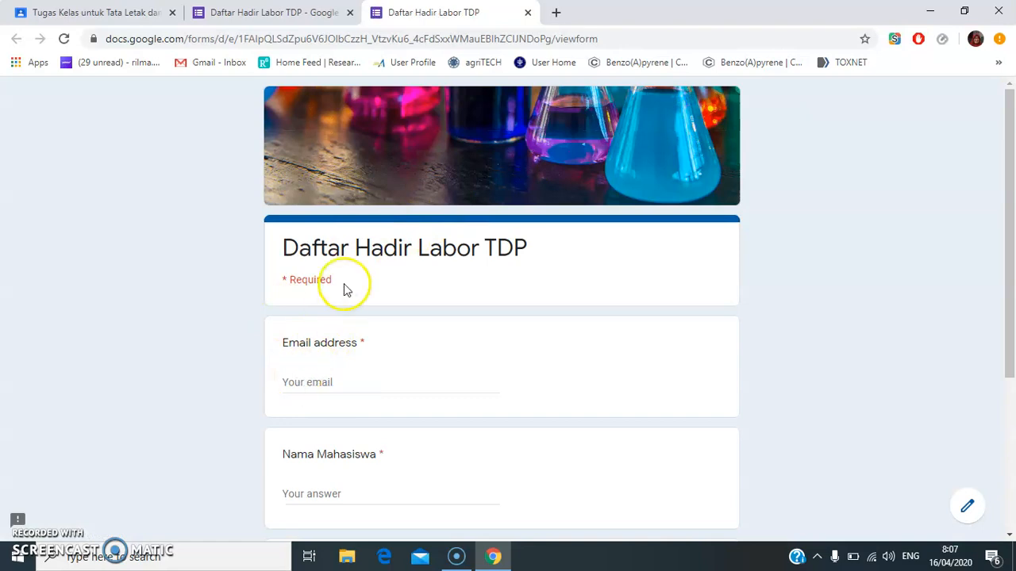
left_click(290, 381)
type("R")
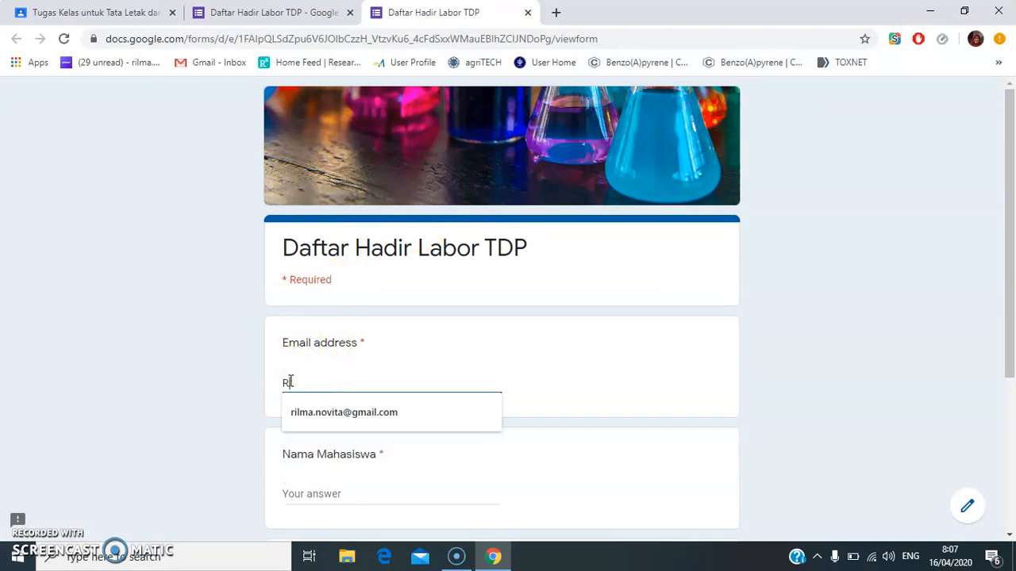
key("BackSpace")
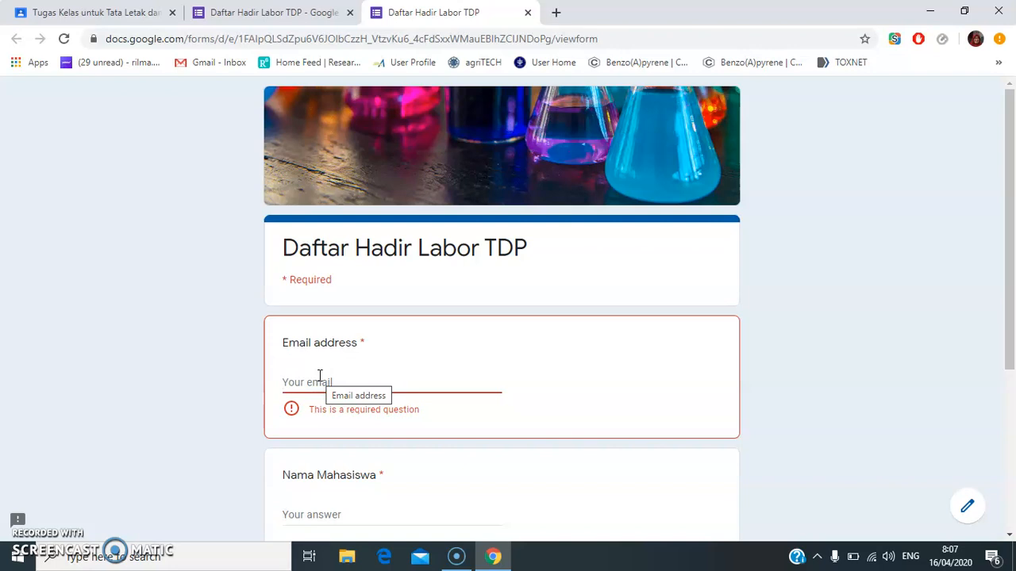
type("R")
key("BackSpace")
key("BackSpace")
left_click(316, 384)
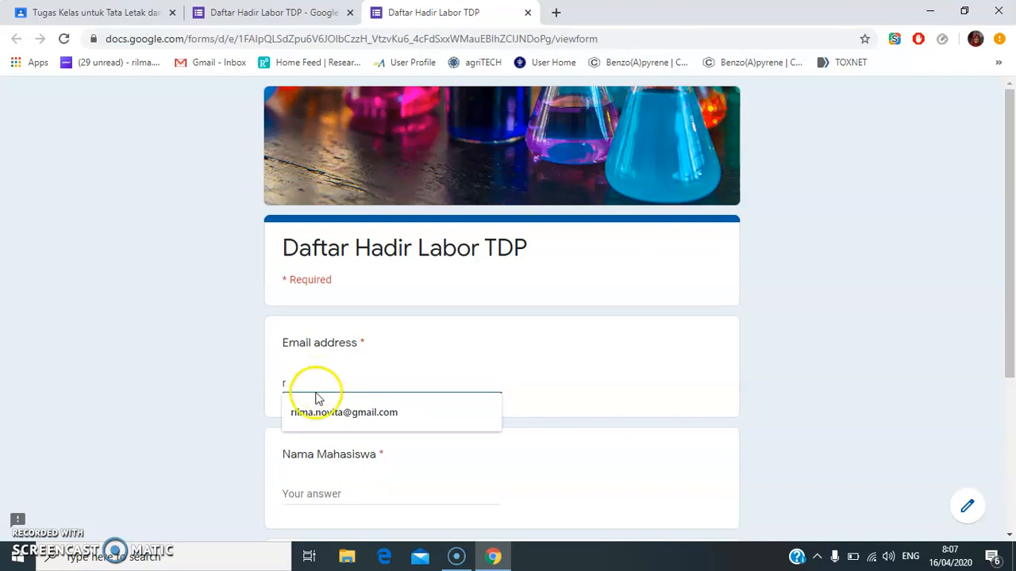
left_click(316, 423)
Step: Fill in the student's name and complete BP number, and submit the test response
left_click(312, 489)
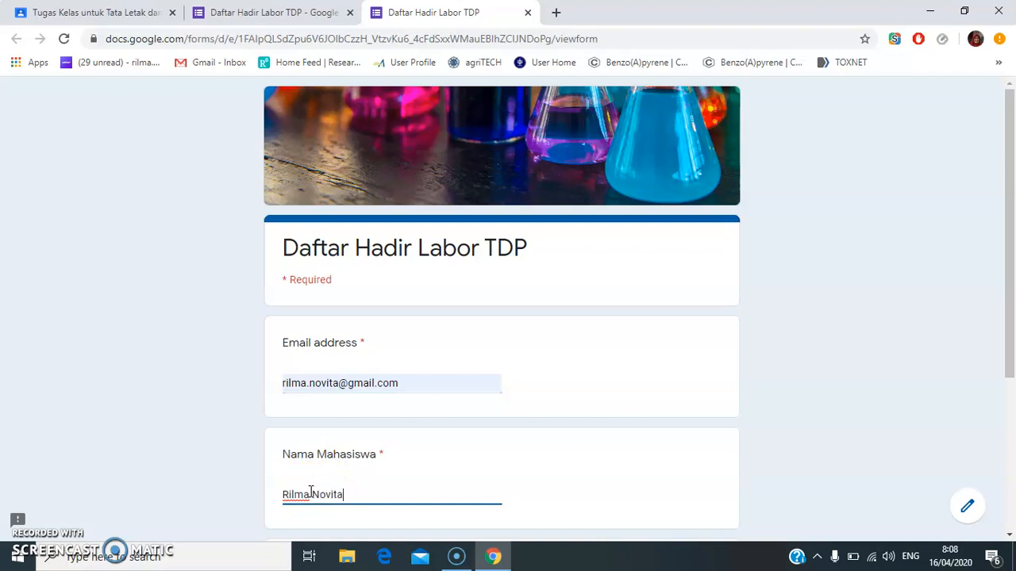
left_click_drag(1007, 264, 1010, 349)
left_click(297, 476)
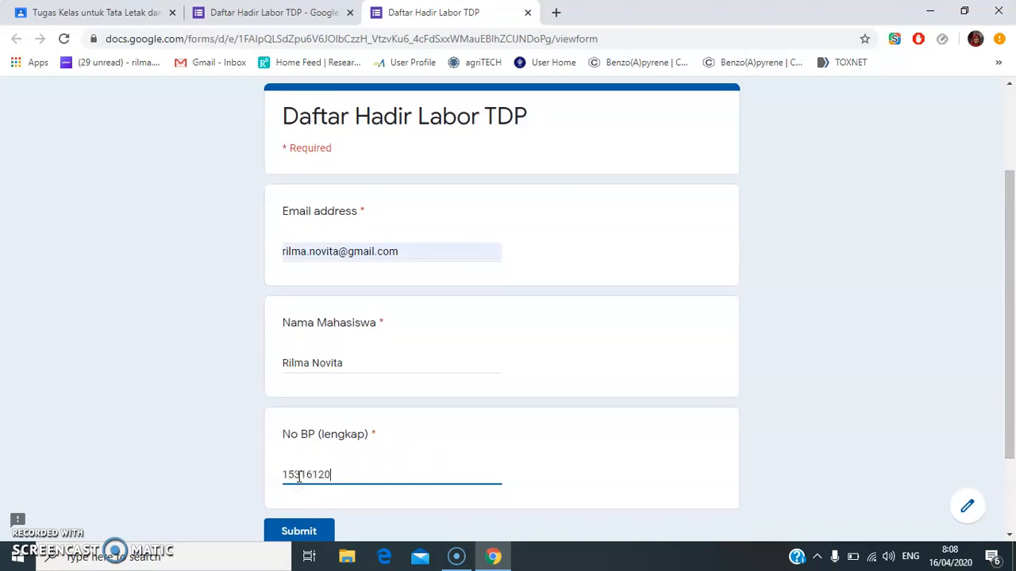
left_click(286, 532)
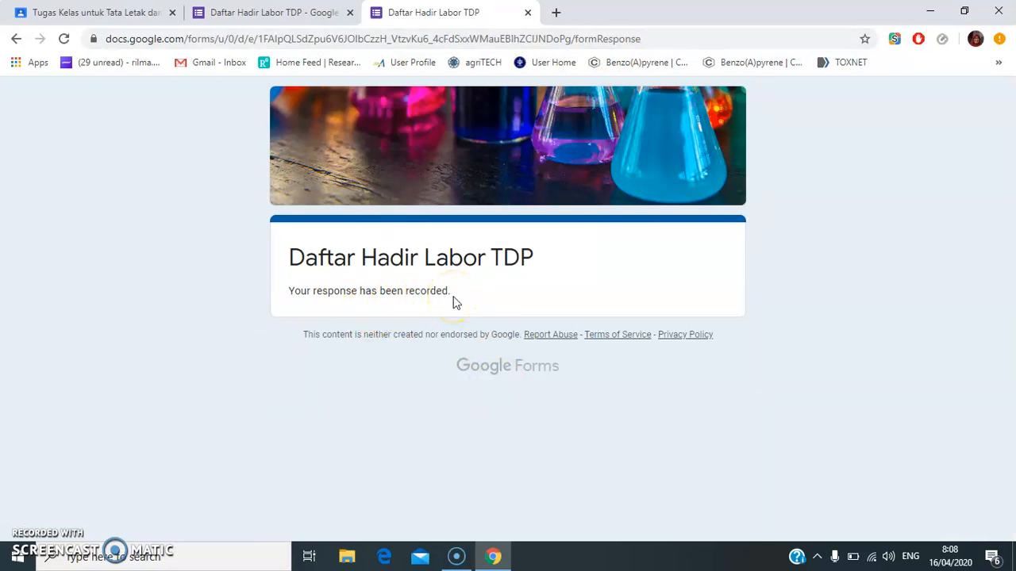
Step: View the form's responses in the editor and link them to a new spreadsheet named "Daftar Hadir Labor TDP (Responses)"
left_click(294, 13)
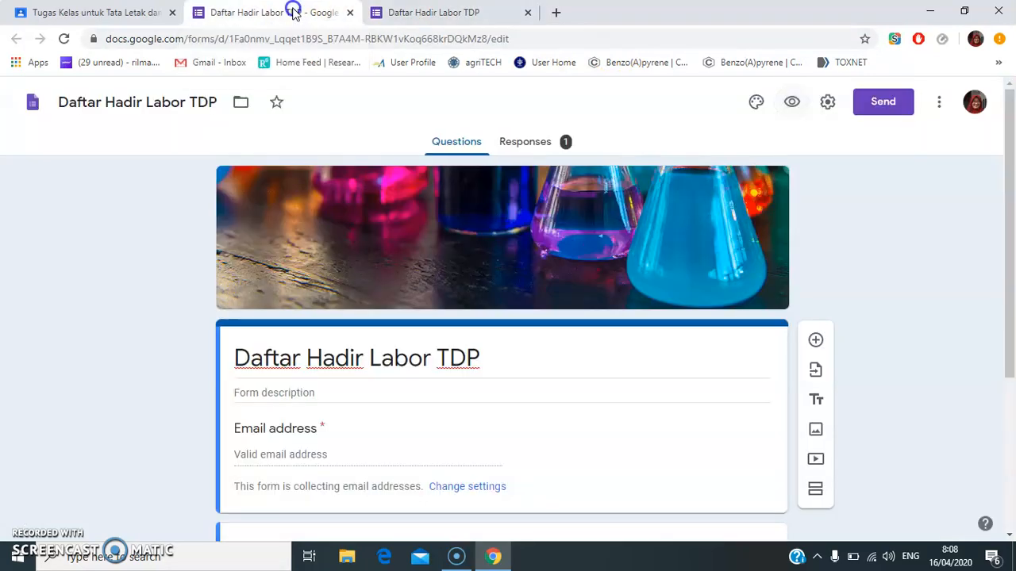
left_click(532, 145)
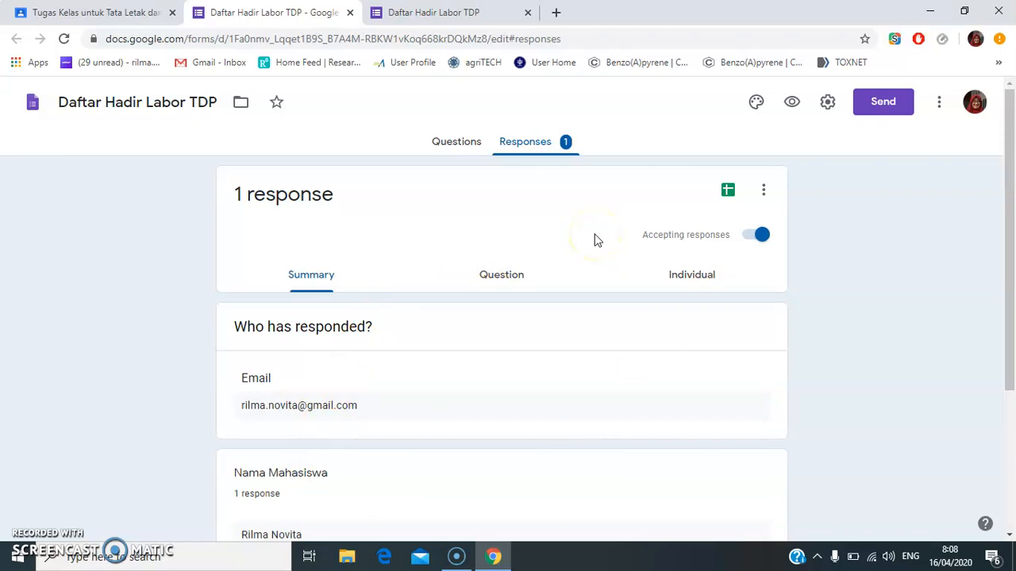
left_click(729, 193)
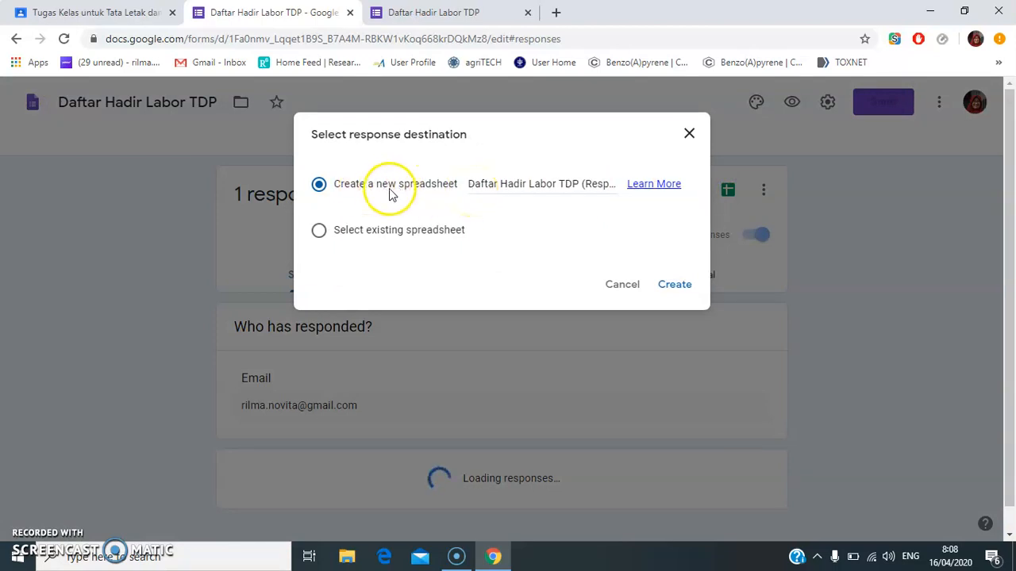
left_click(677, 290)
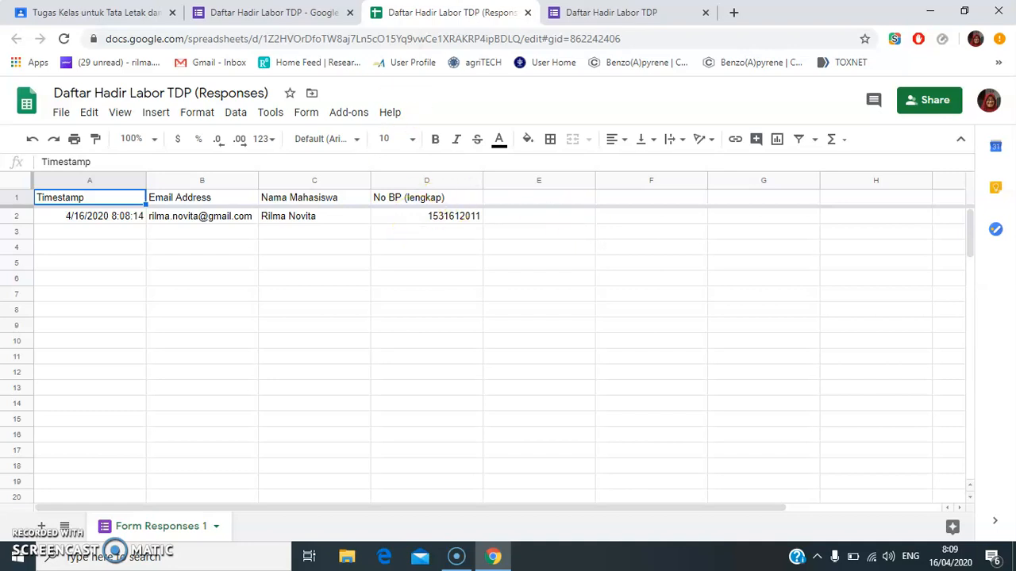
Step: Return to the Classroom assignment and schedule it for 17 Apr 2020 at 13.30
left_click(139, 12)
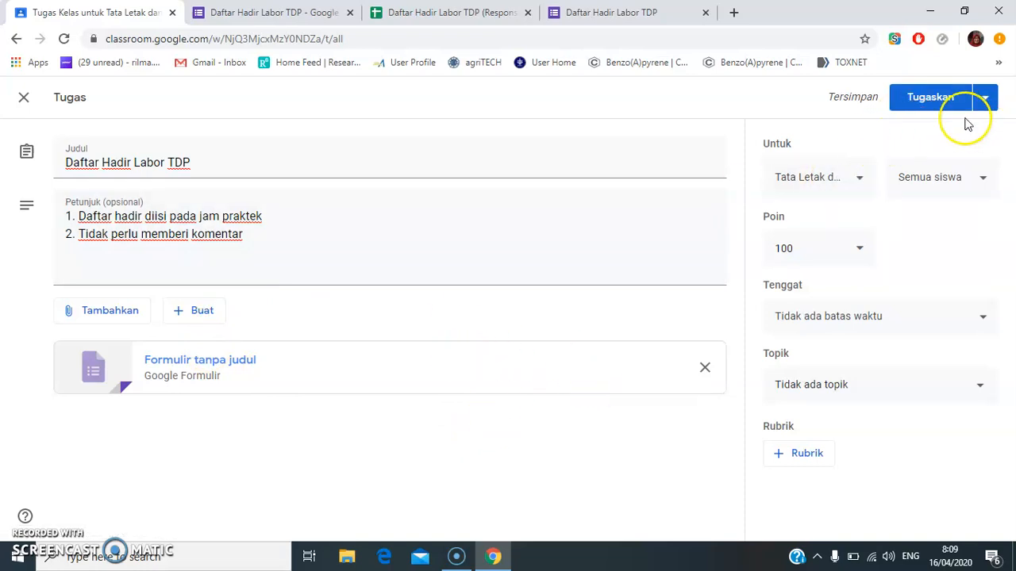
left_click(985, 99)
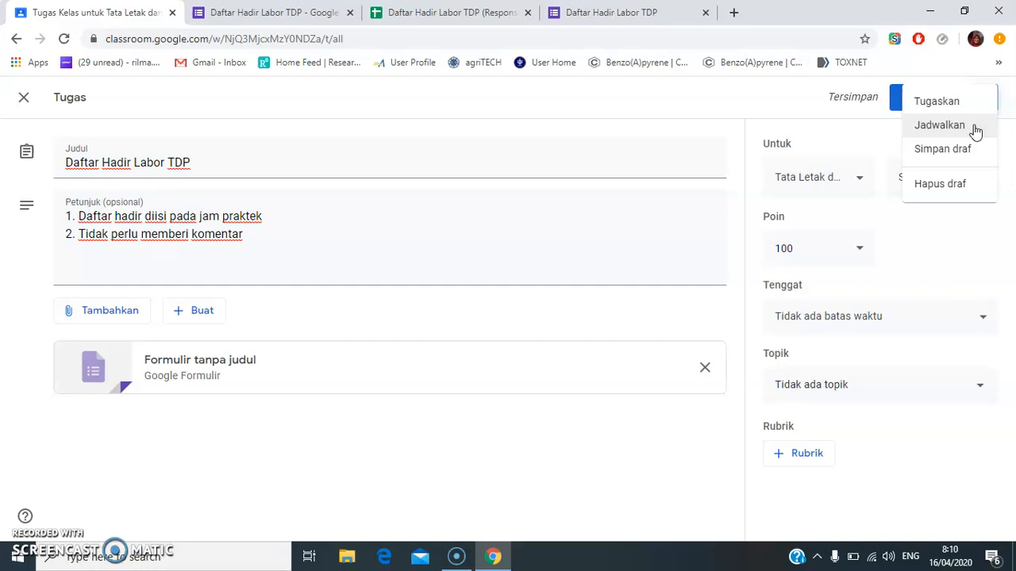
left_click(975, 127)
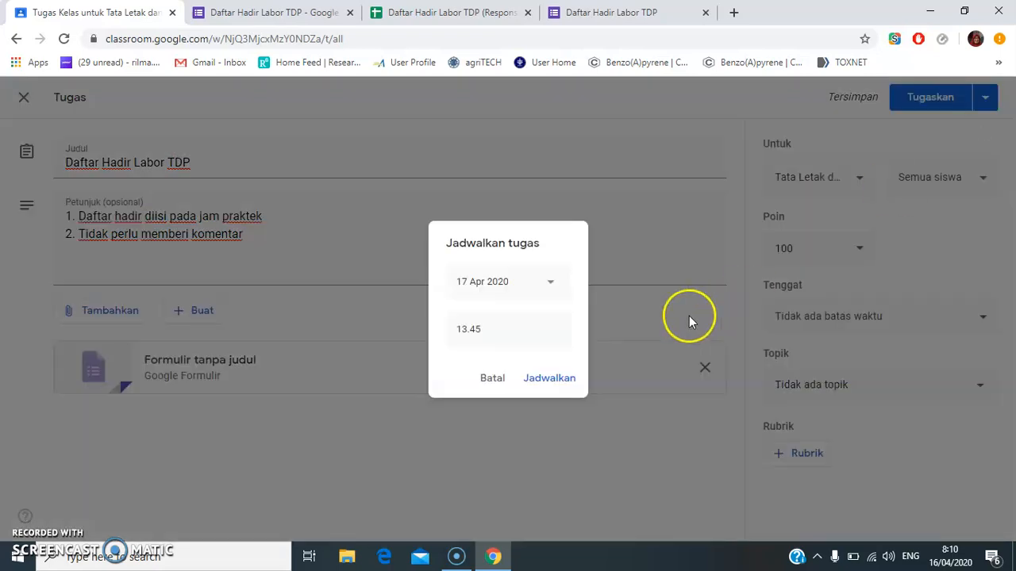
left_click(485, 330)
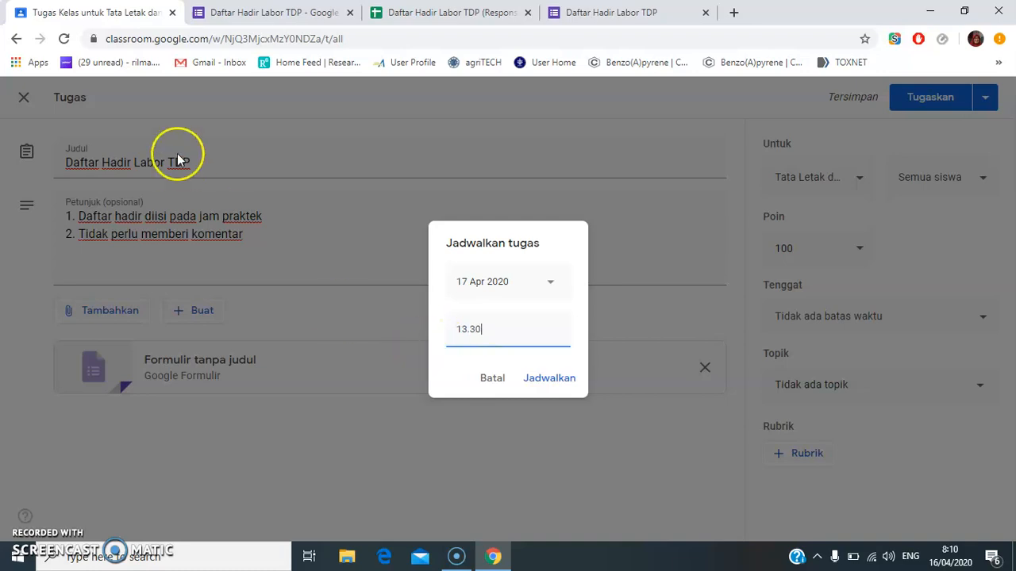
left_click(550, 379)
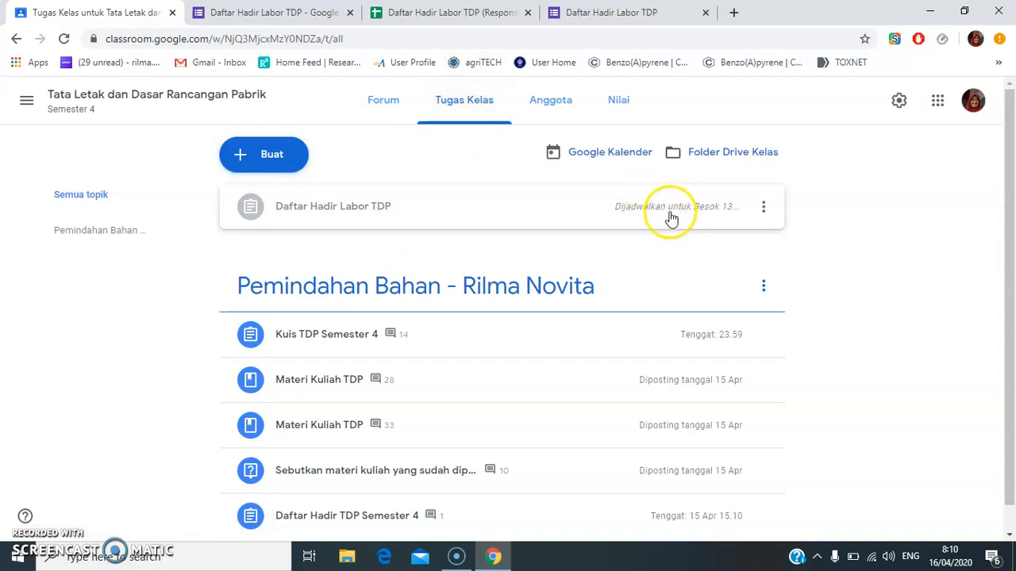
Step: Reopen the scheduled "Daftar Hadir Labor TDP" assignment for editing and set its points to "Tidak dinilai"
left_click(551, 221)
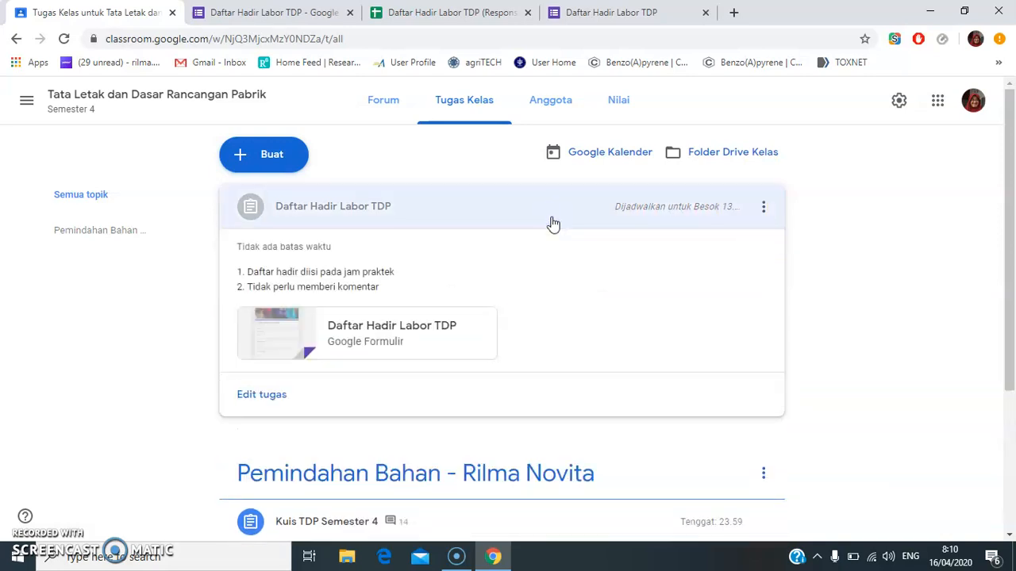
left_click(245, 394)
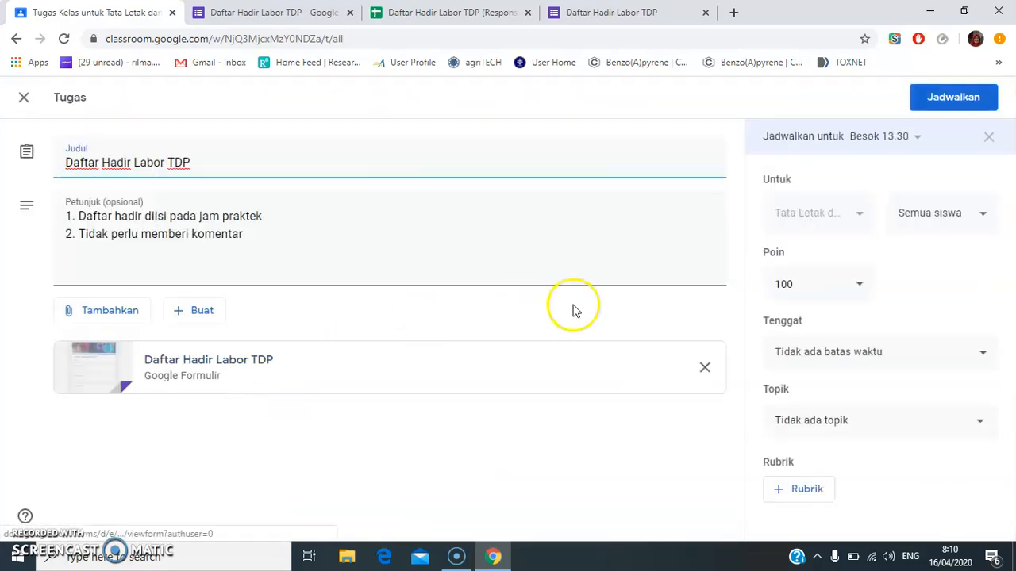
left_click(855, 284)
left_click(809, 326)
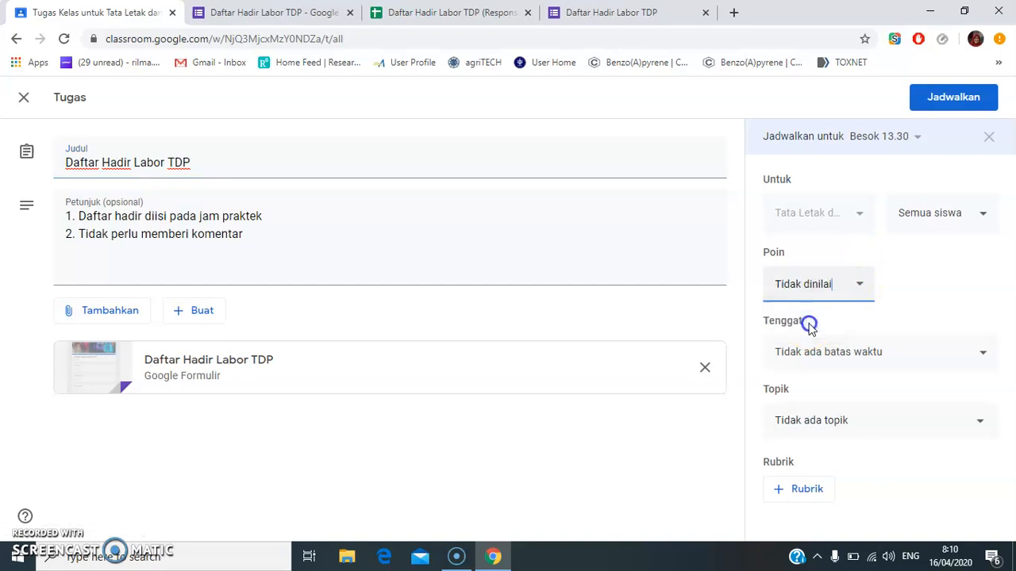
Step: Set the assignment's due date to 17 Apr 2020 at 15.10 and save the scheduled assignment
left_click(847, 357)
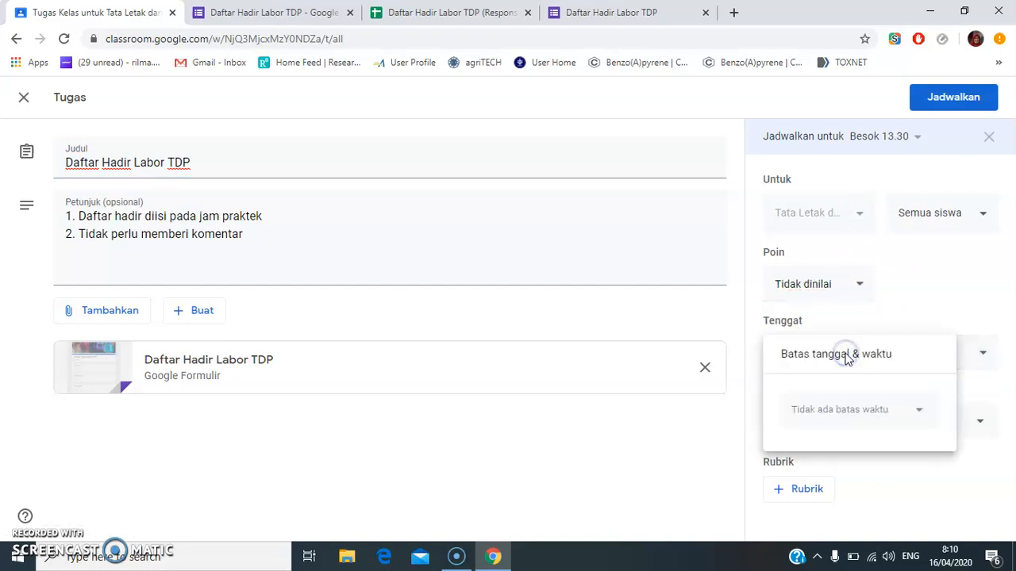
left_click(798, 410)
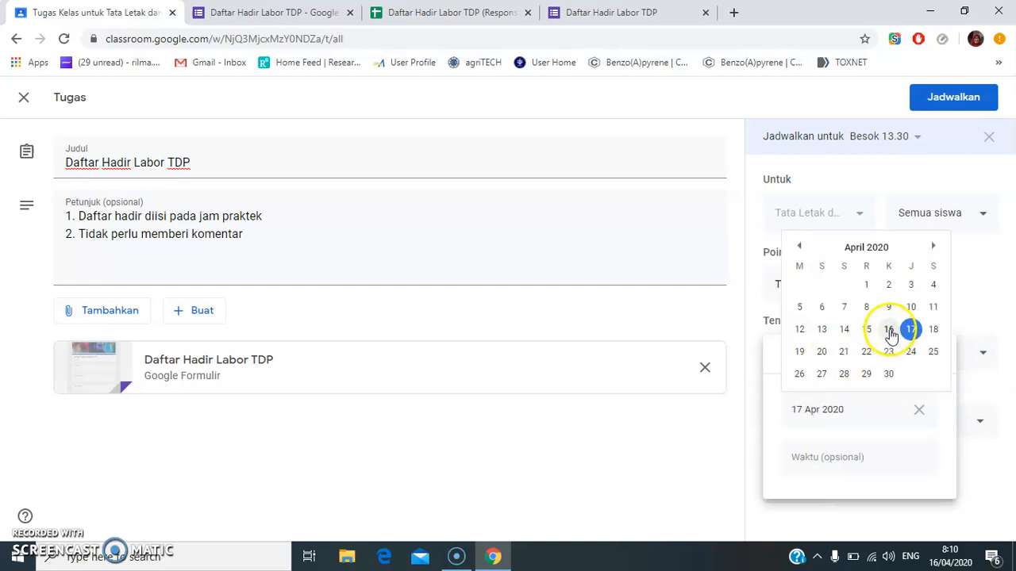
left_click(889, 331)
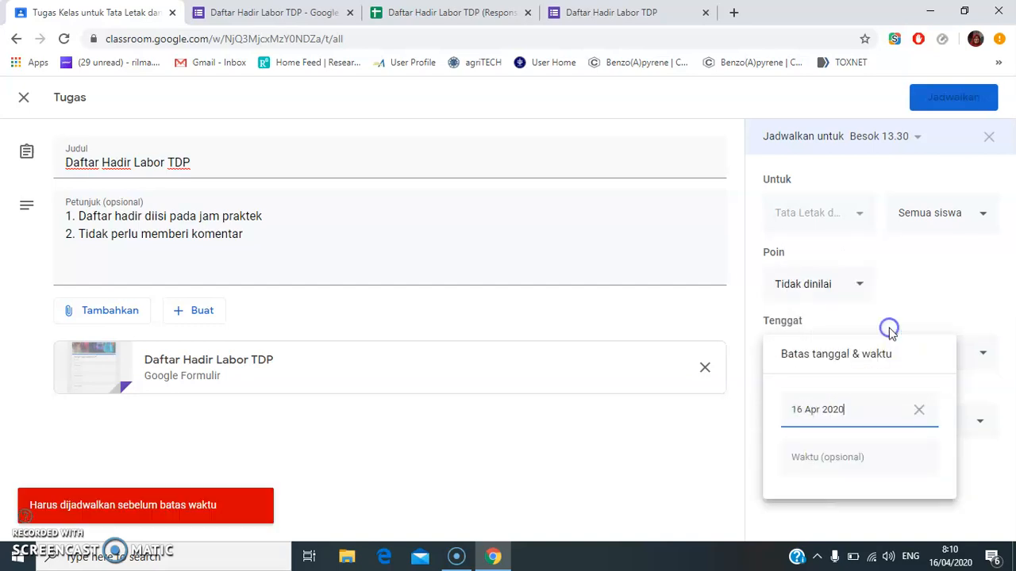
left_click(803, 454)
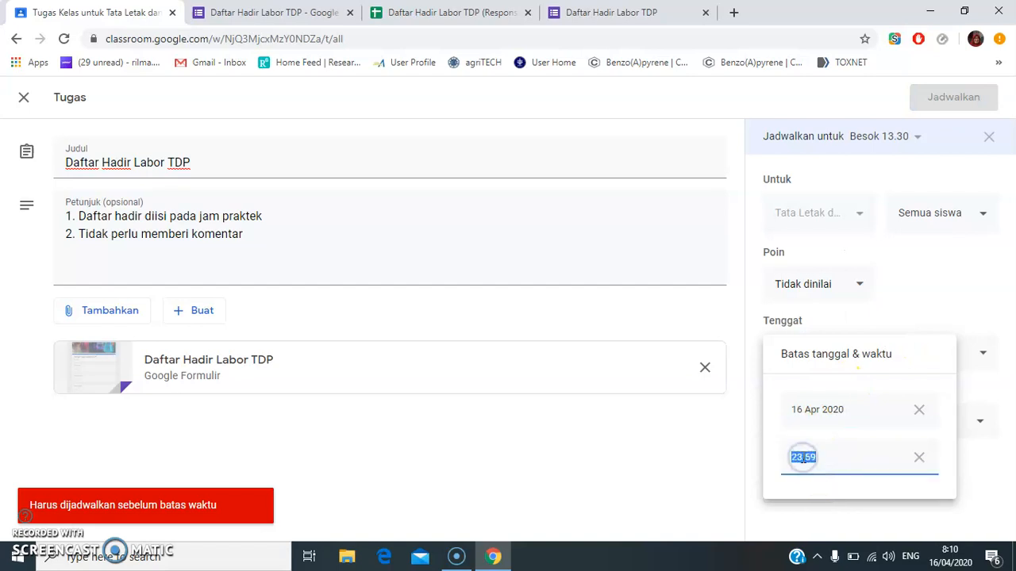
left_click(842, 413)
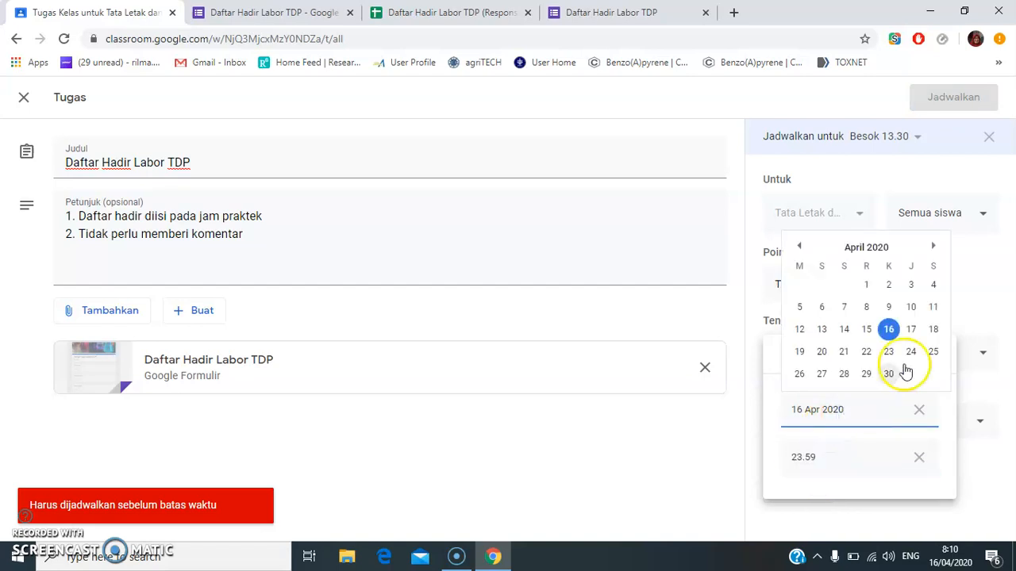
left_click(911, 332)
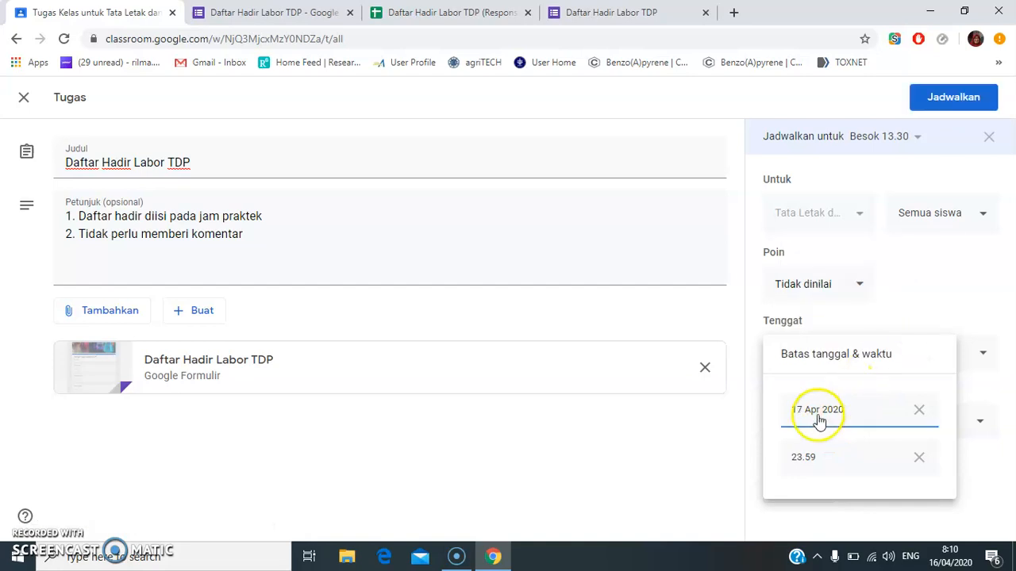
left_click(828, 457)
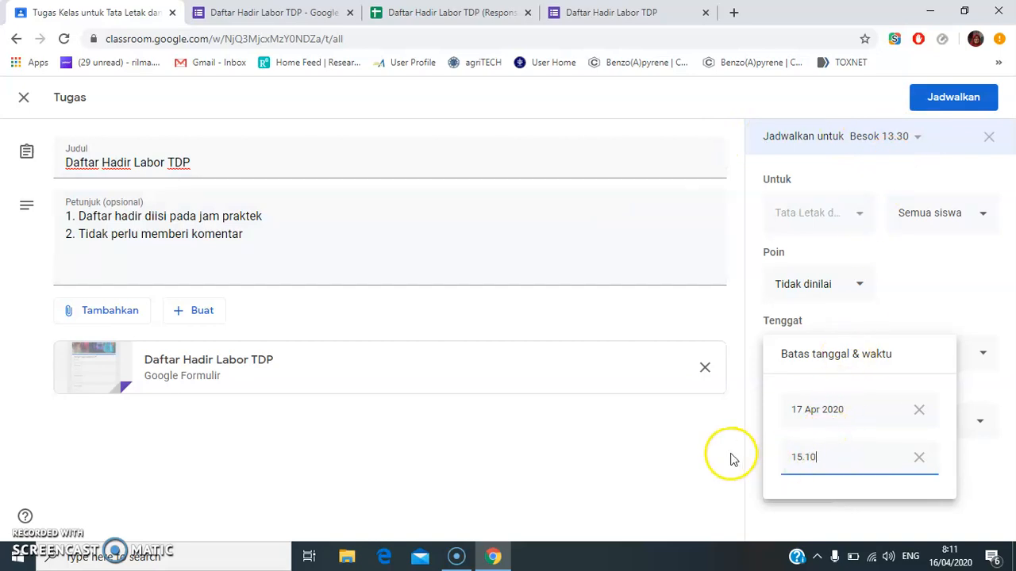
left_click(966, 103)
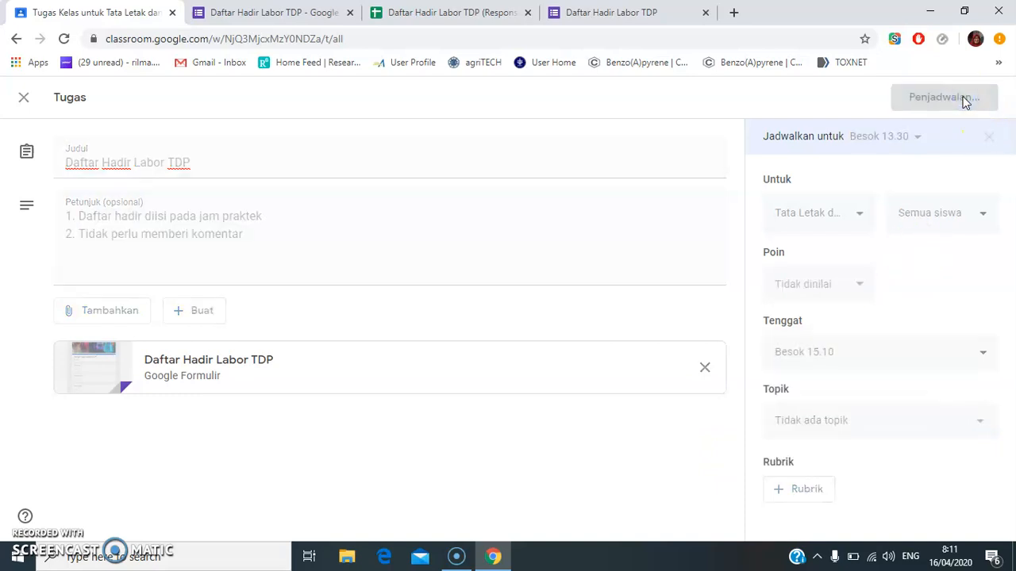